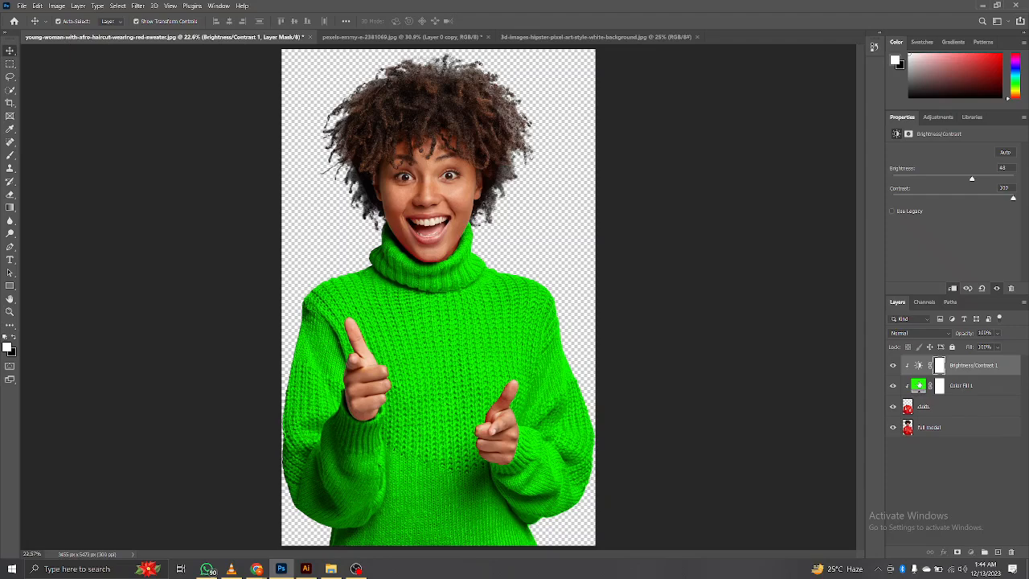
Change the sweater's Color Fill layer color from green to blue in the color picker.
double_click(918, 385)
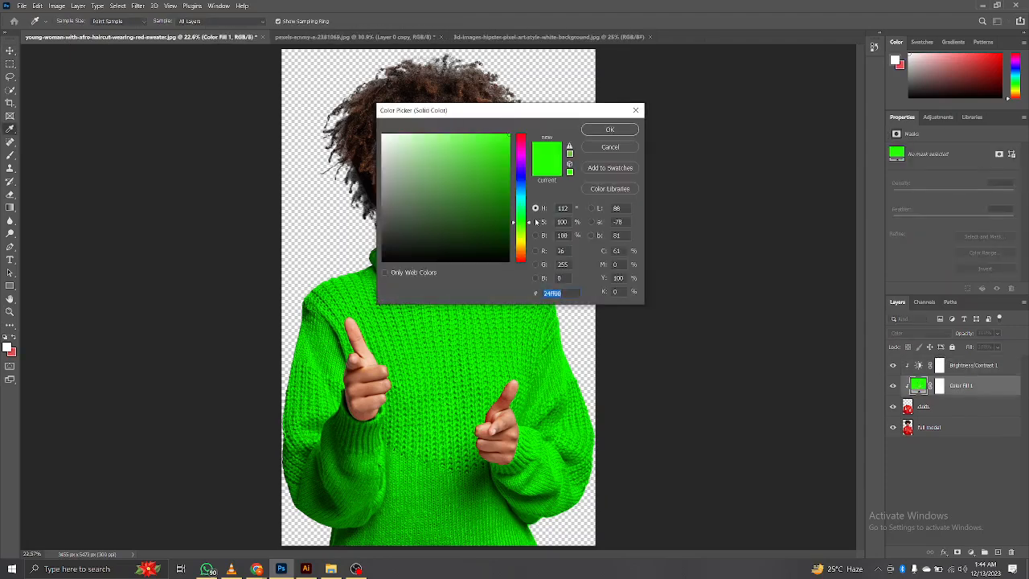
mouse_move(520, 221)
mouse_down()
mouse_move(521, 176)
mouse_move(504, 158)
mouse_move(505, 184)
mouse_move(501, 170)
mouse_up()
click(609, 129)
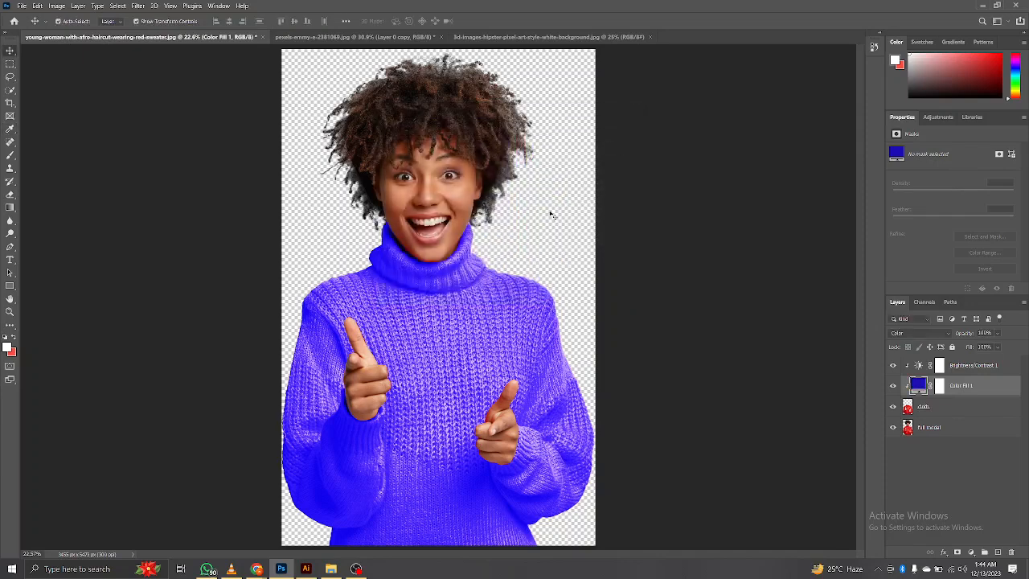
Lower the Brightness/Contrast layer's brightness to darken the blue sweater.
click(920, 366)
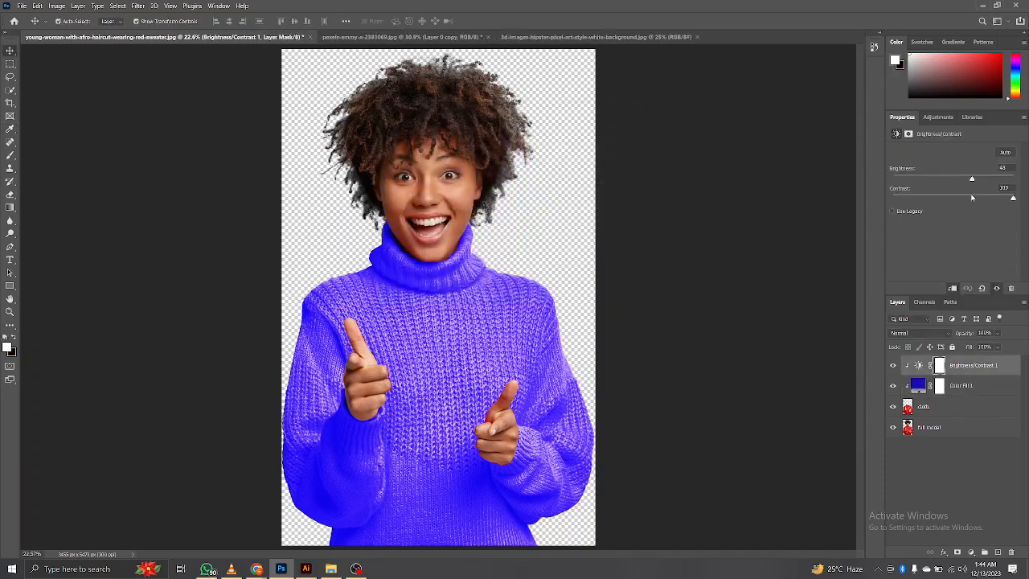
drag(971, 197, 902, 185)
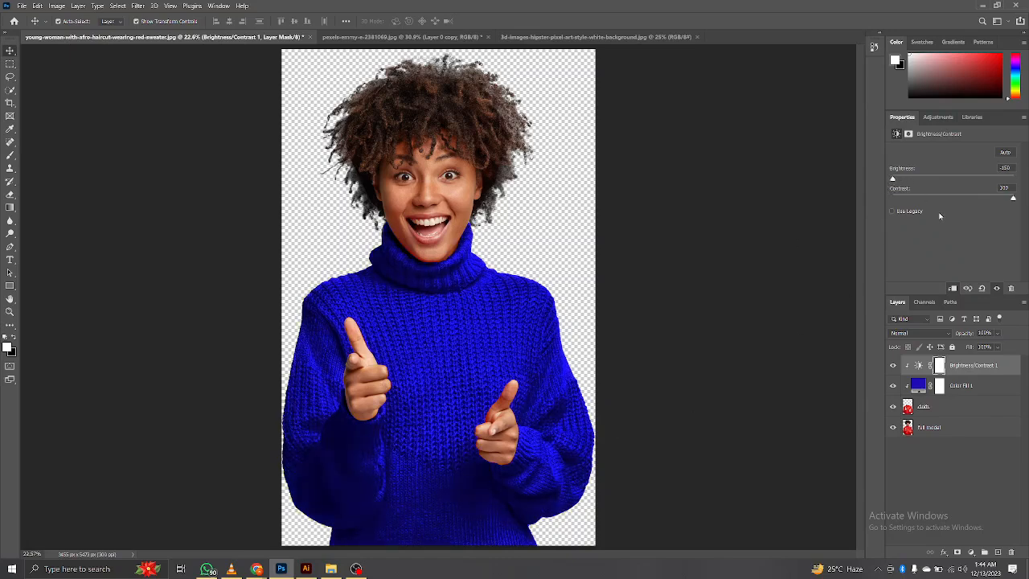
drag(924, 179, 903, 177)
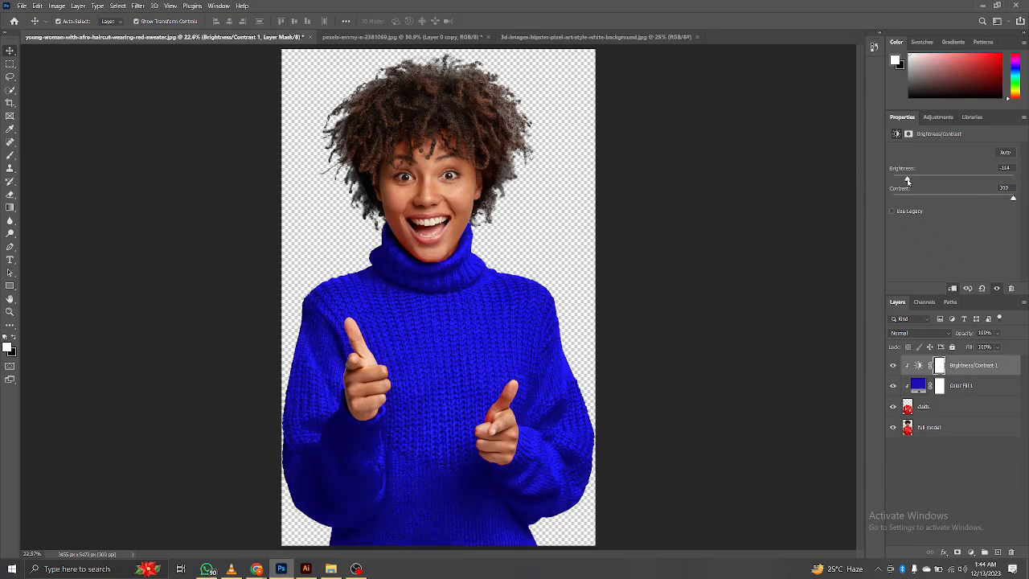
Change the Color Fill layer color to yellow (R 255, G 198, B 0).
double_click(918, 384)
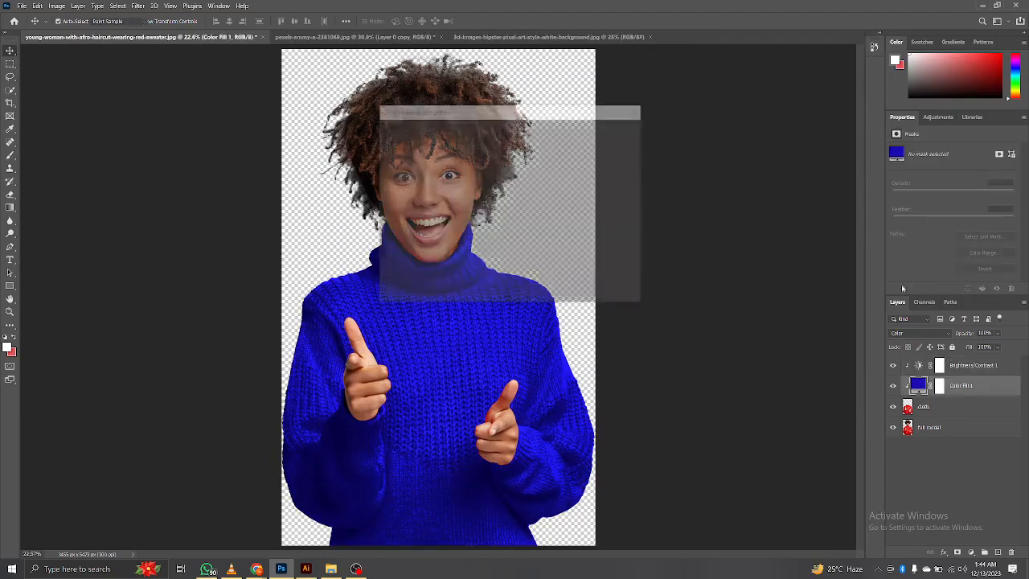
drag(525, 242, 524, 246)
drag(502, 142, 516, 136)
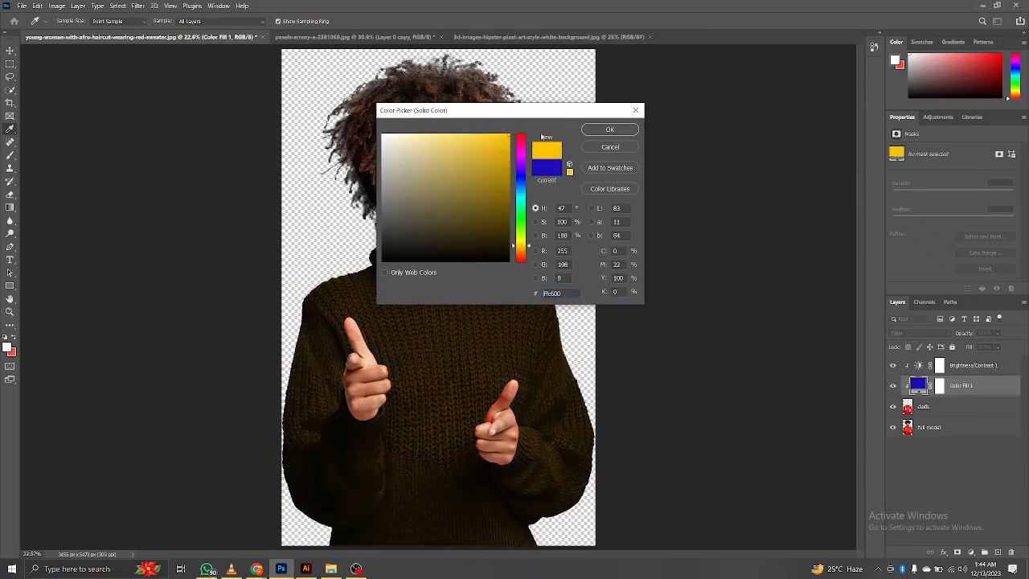
click(610, 129)
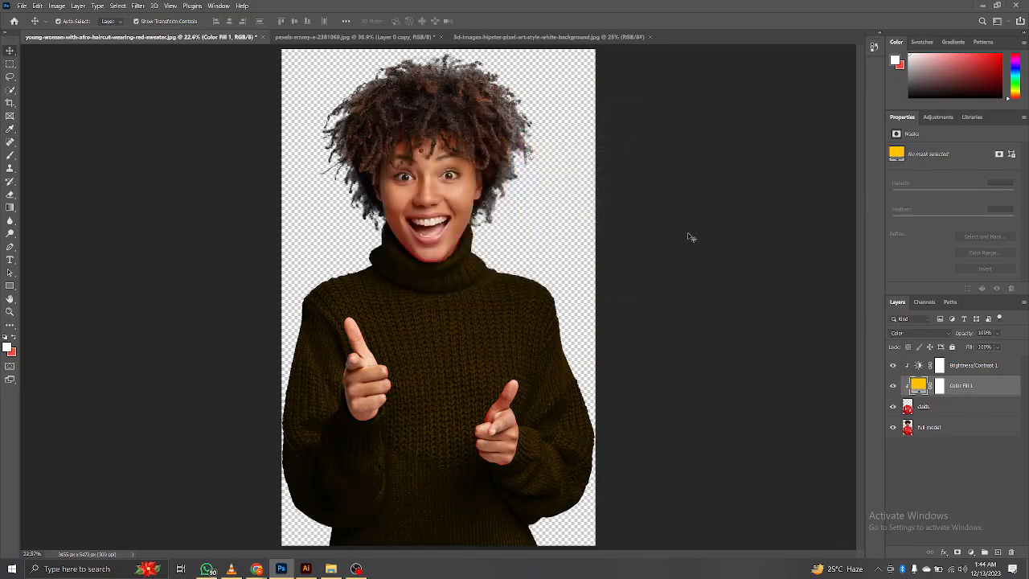
Raise the Brightness/Contrast layer's brightness to about 83 to brighten the yellow sweater.
click(919, 368)
drag(918, 176, 1001, 168)
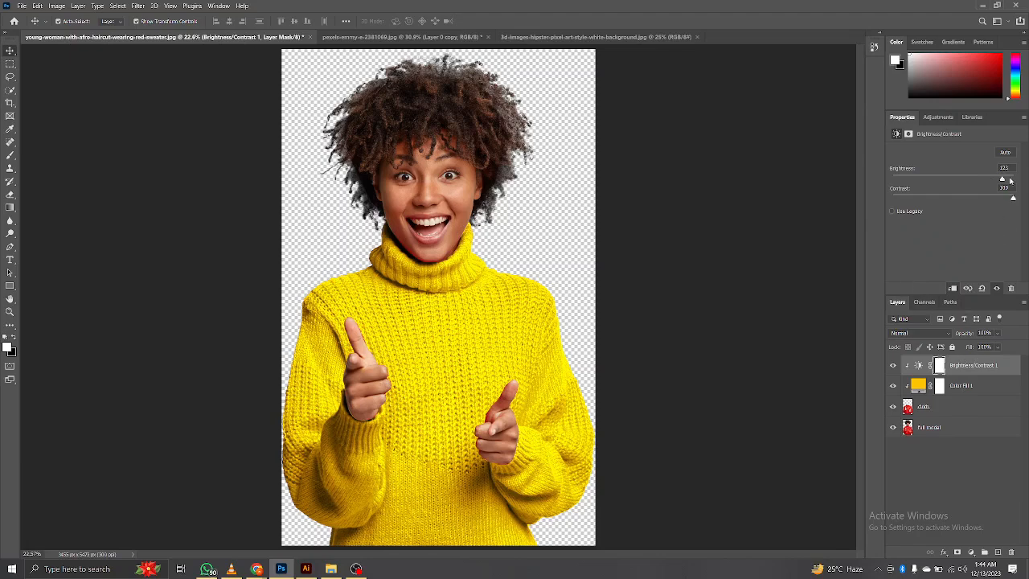
drag(1000, 180, 987, 178)
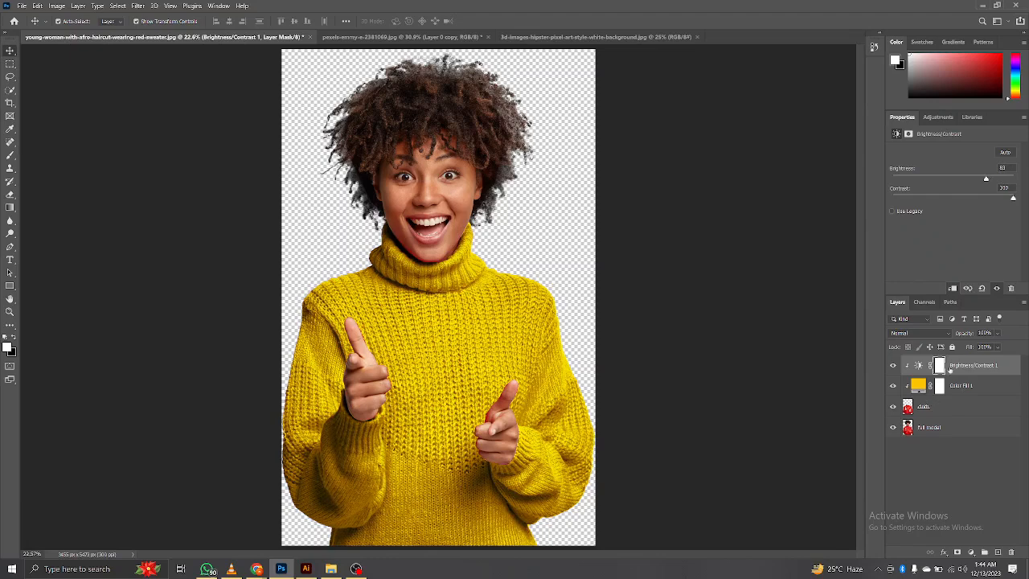
Hide the cloth layer and convert the full model layer for smart filters.
click(939, 428)
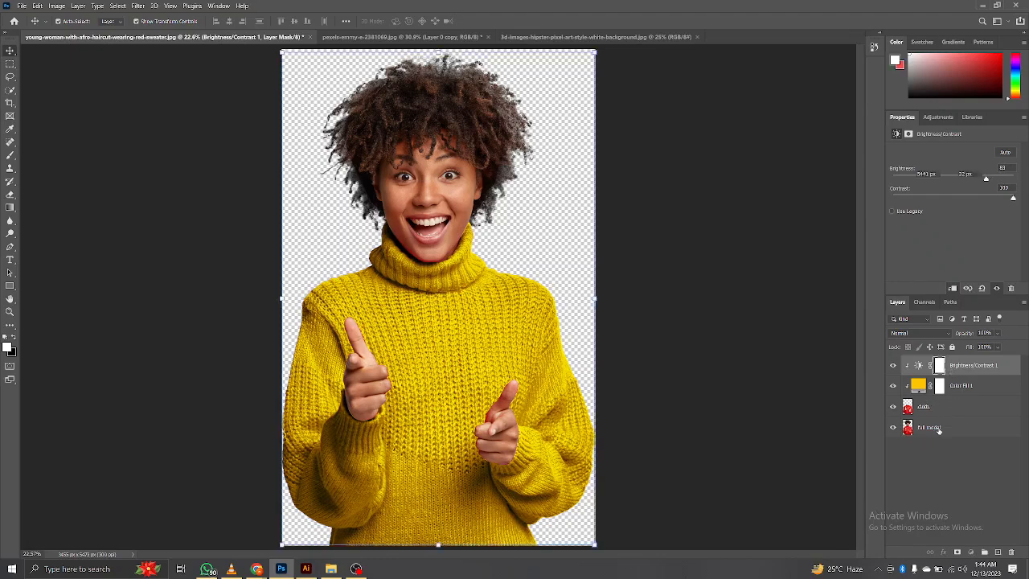
click(893, 406)
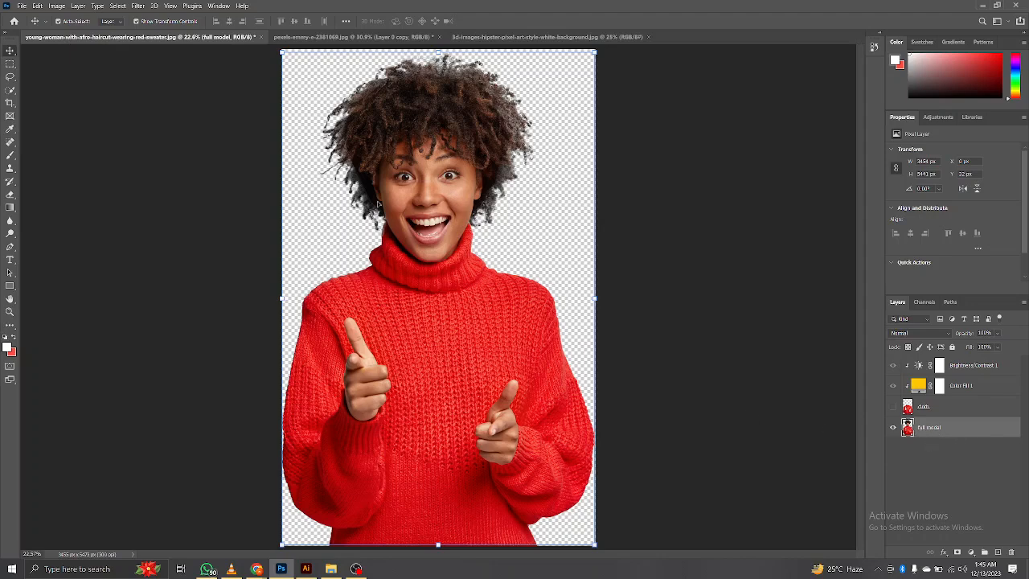
click(135, 6)
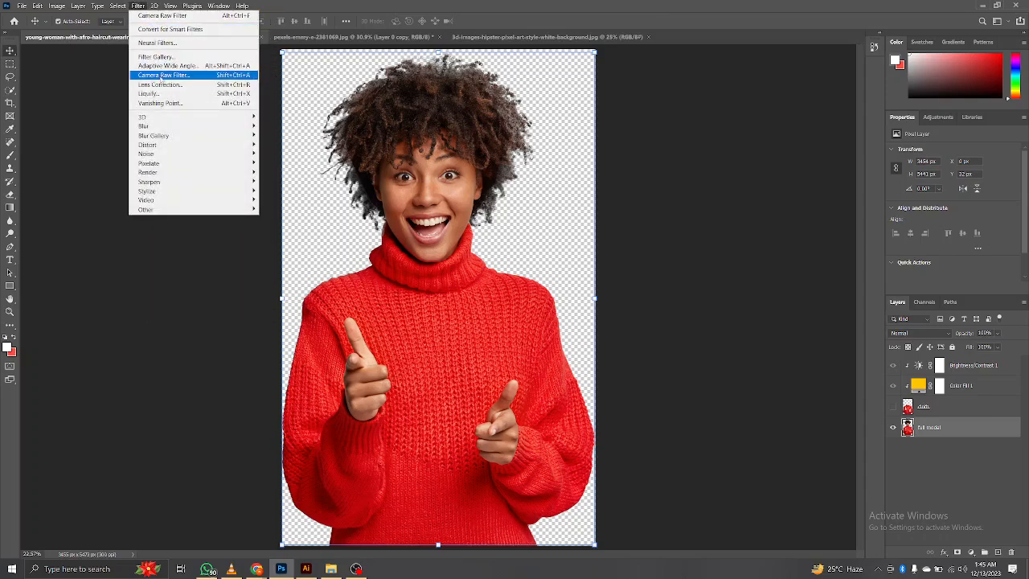
click(172, 29)
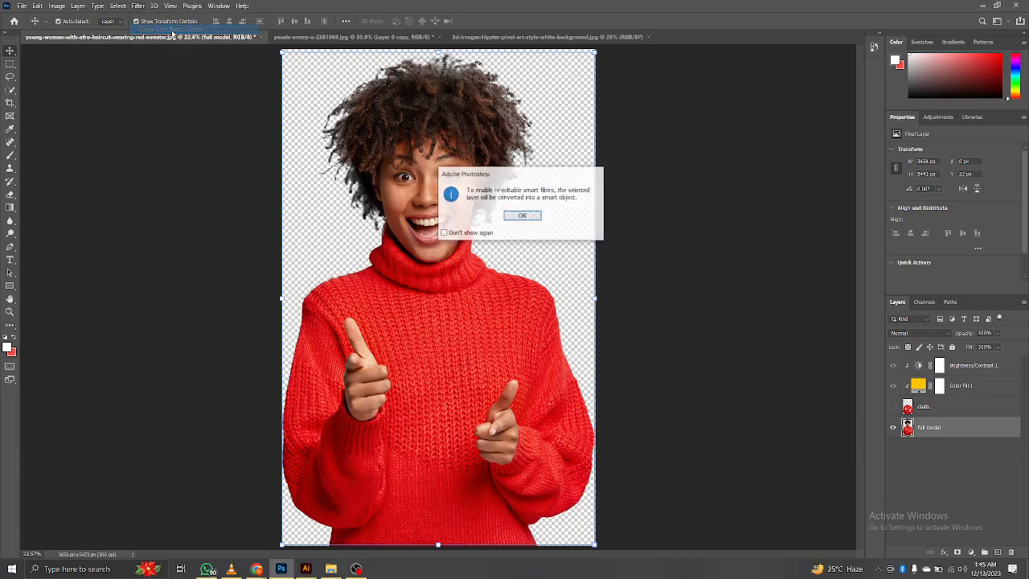
click(523, 216)
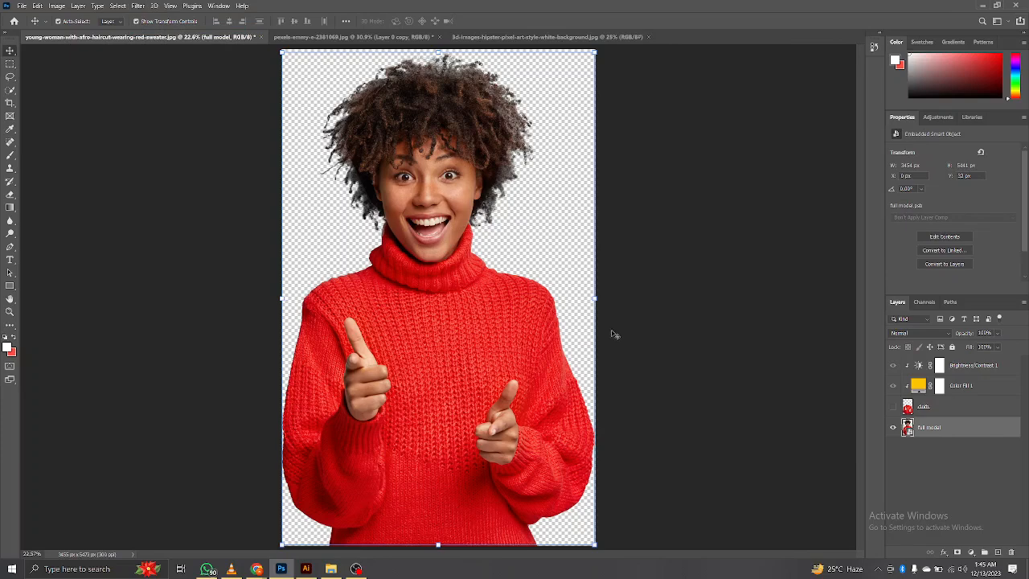
Open the Camera Raw Filter on the full model layer and browse the Artistic, Modern and Favorites profile groups.
click(137, 6)
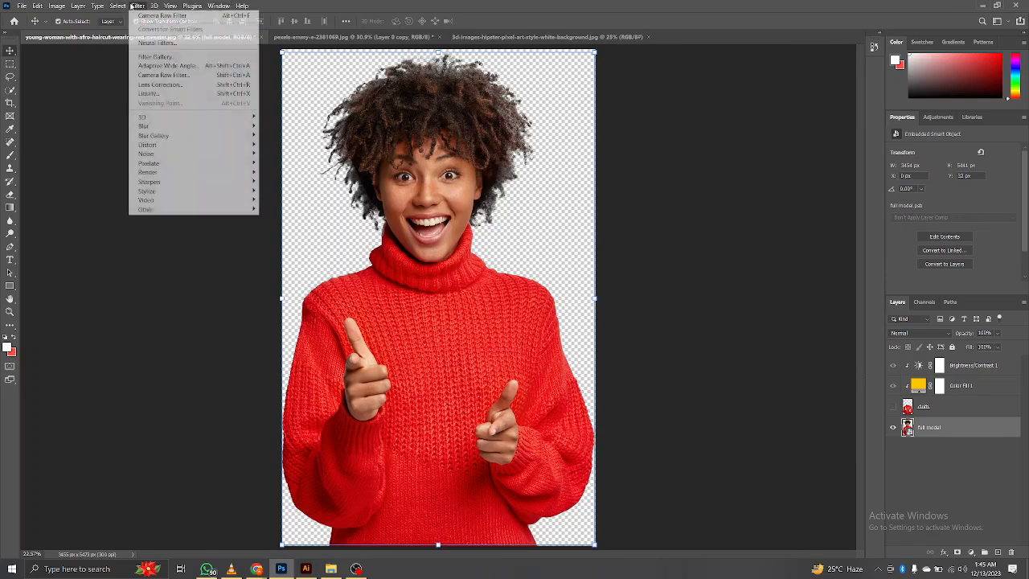
click(177, 78)
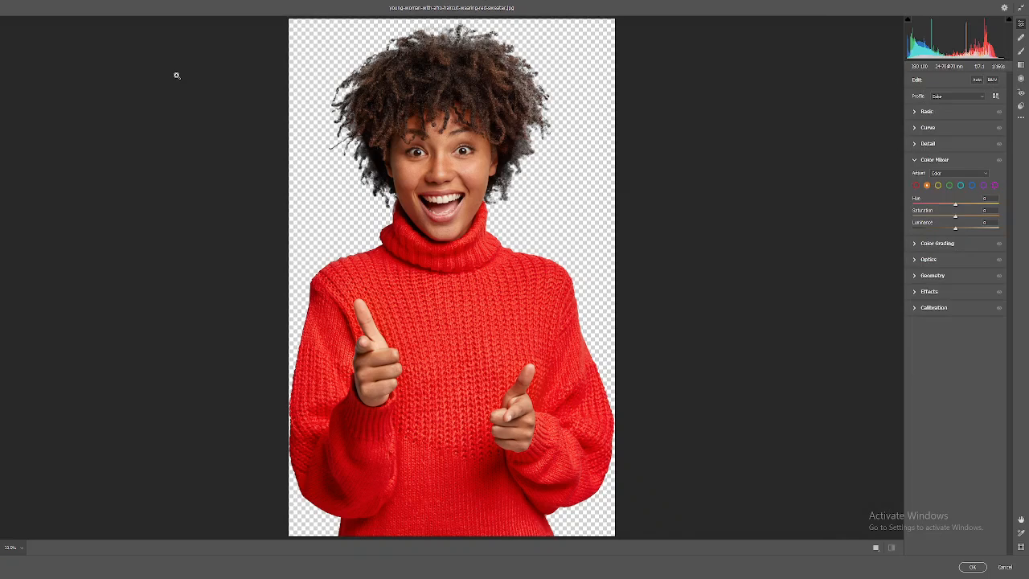
click(996, 97)
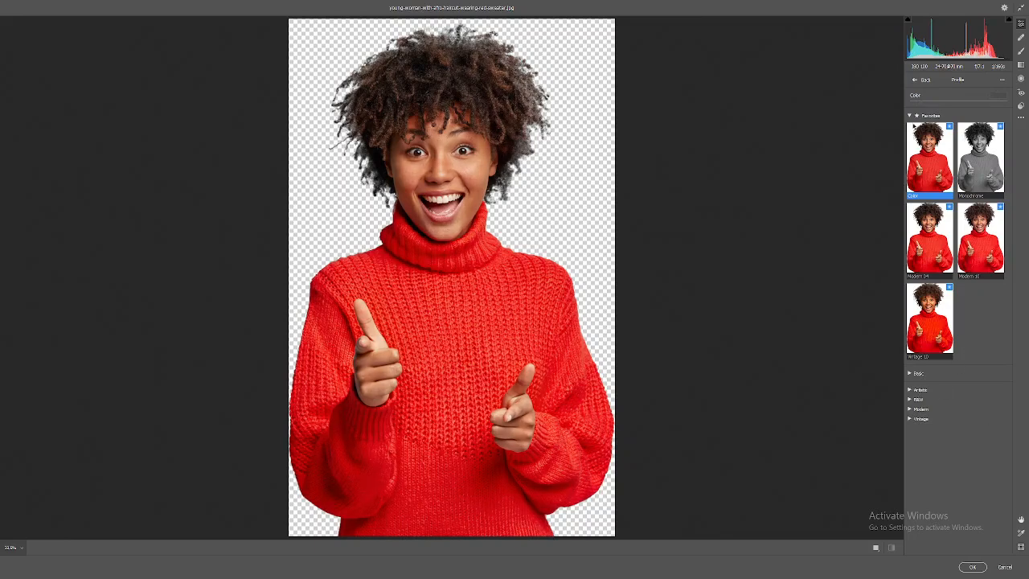
click(909, 115)
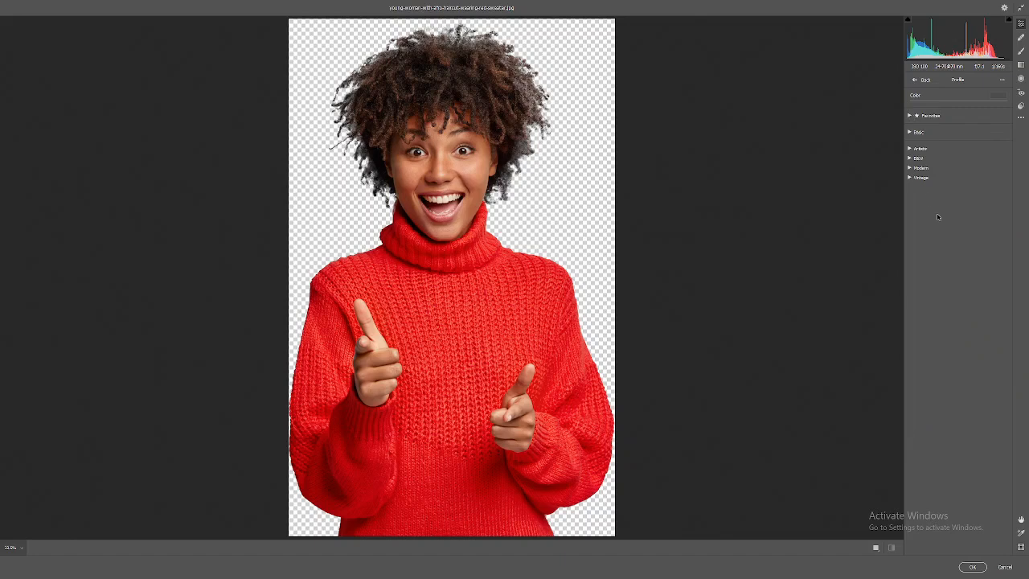
click(925, 150)
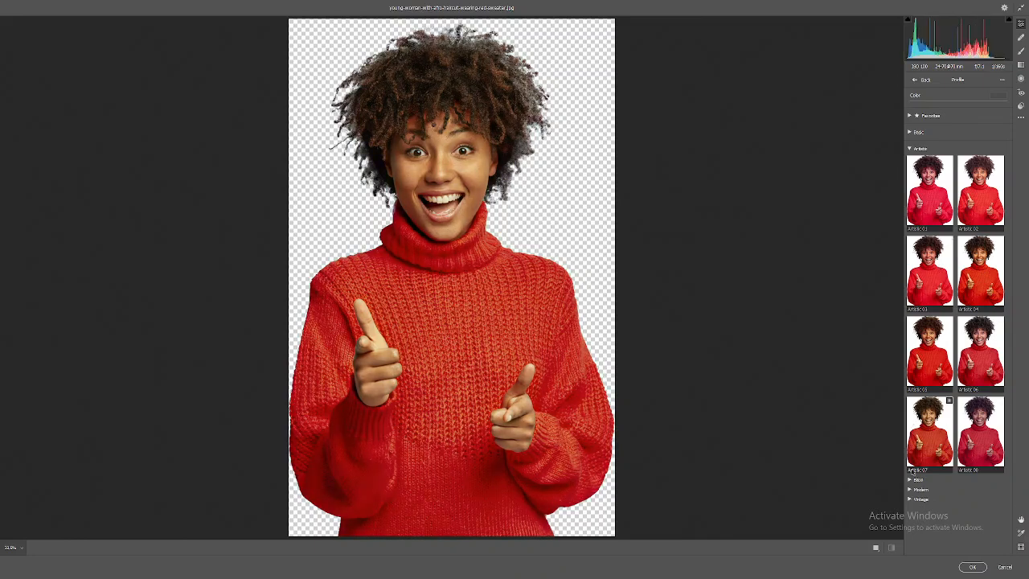
click(920, 489)
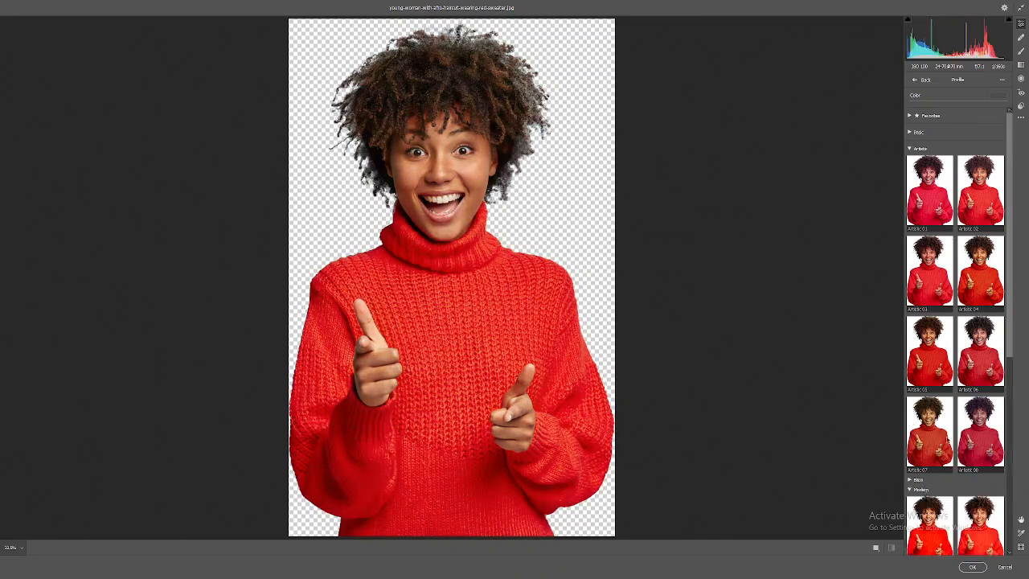
click(921, 132)
click(920, 132)
click(926, 117)
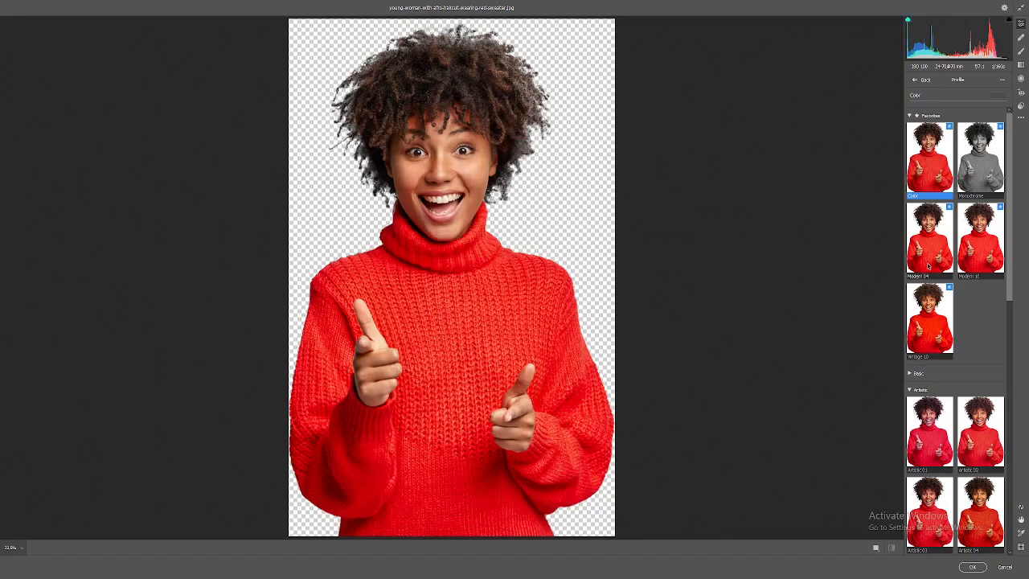
click(936, 115)
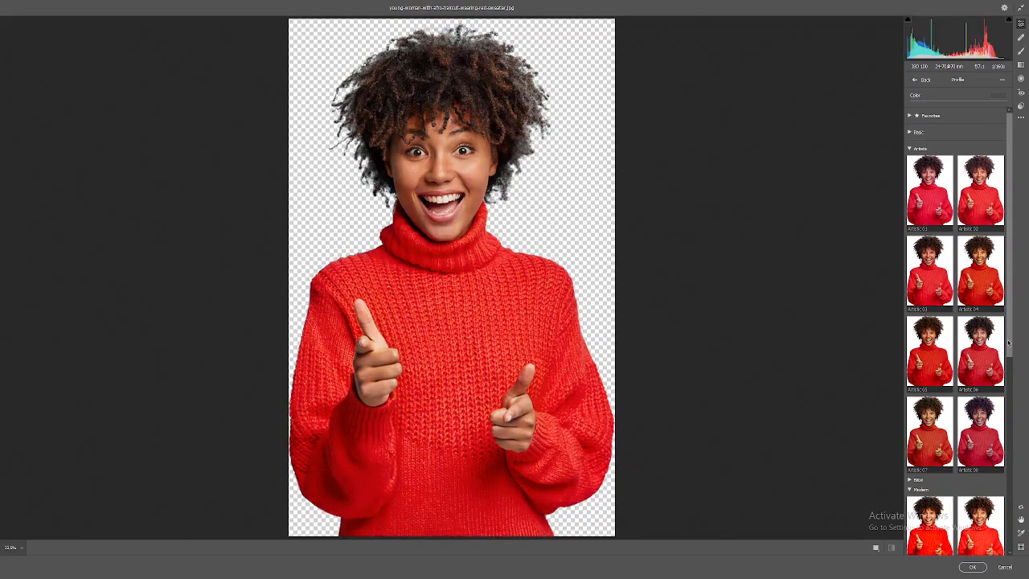
Apply the Modern 04 profile and return to the edit panel.
drag(1011, 344, 1011, 411)
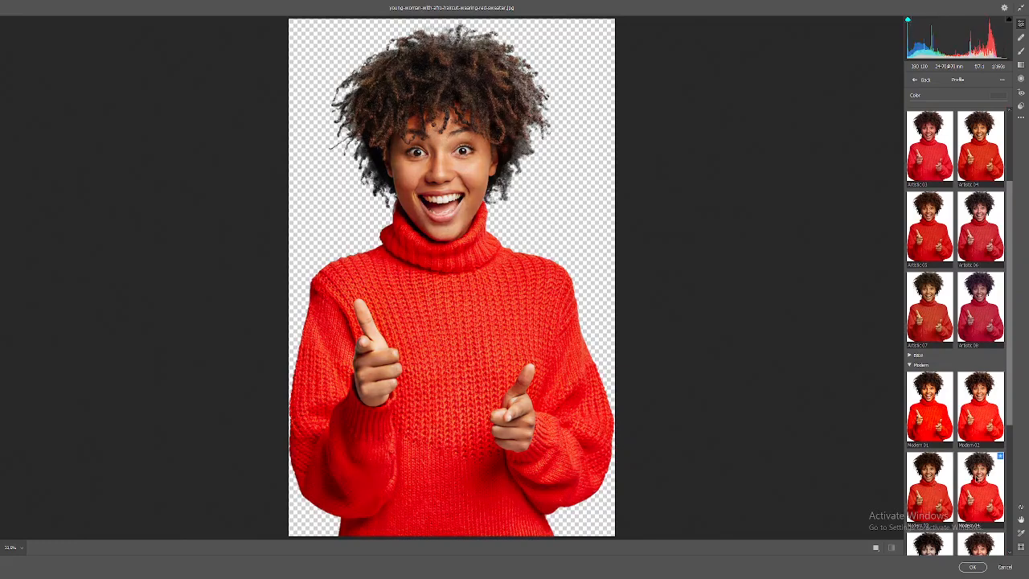
click(977, 482)
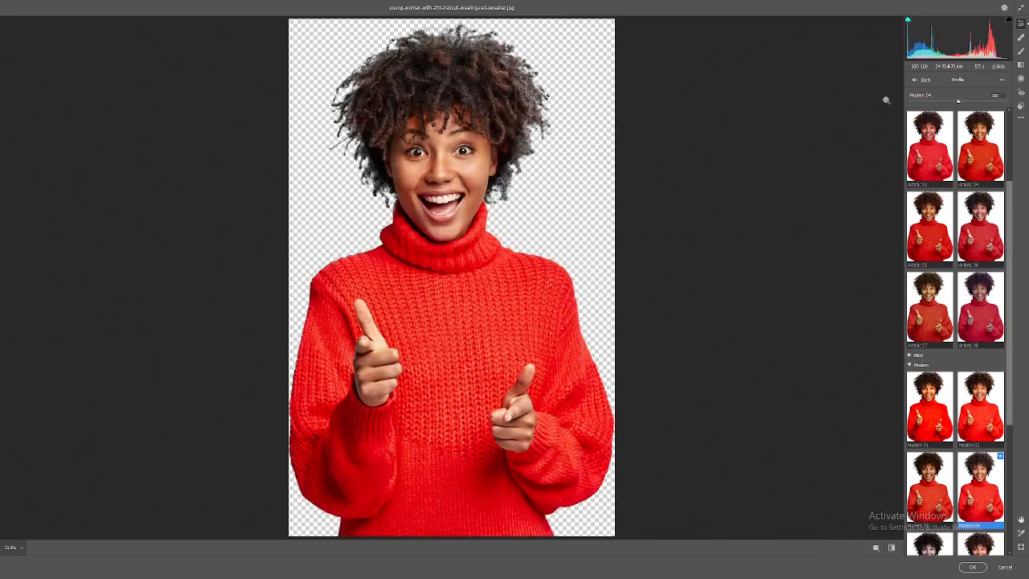
click(917, 81)
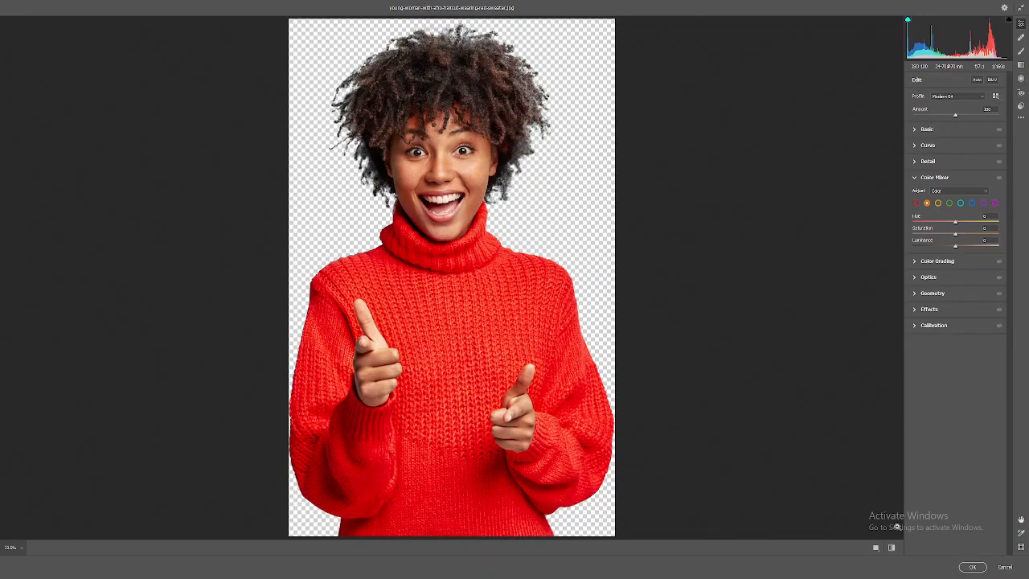
Compare the Modern 04 result with the original using the before/after toggle, zoomed in on the face.
click(892, 548)
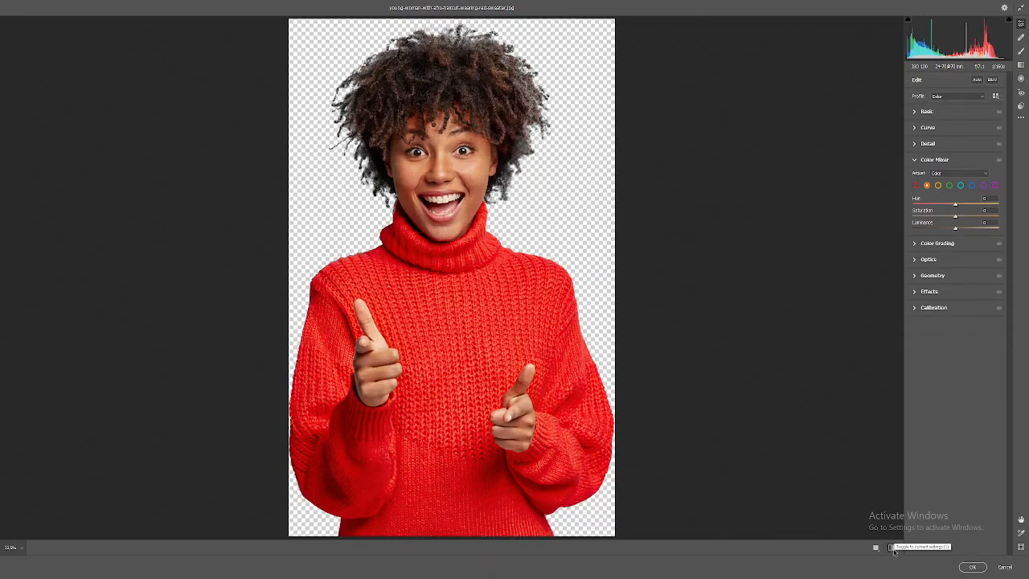
scroll(431, 150, up, 8)
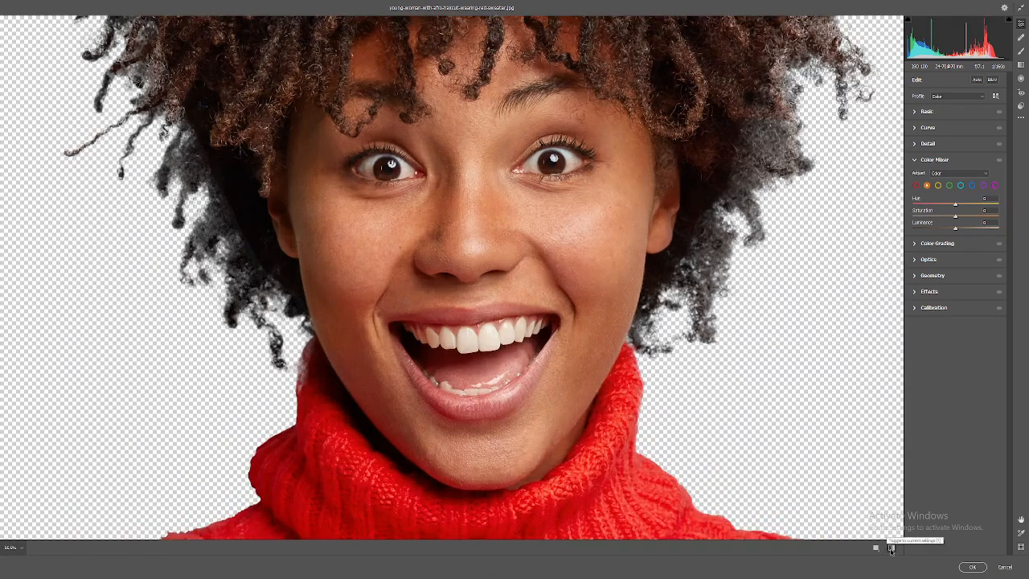
click(890, 549)
click(890, 549)
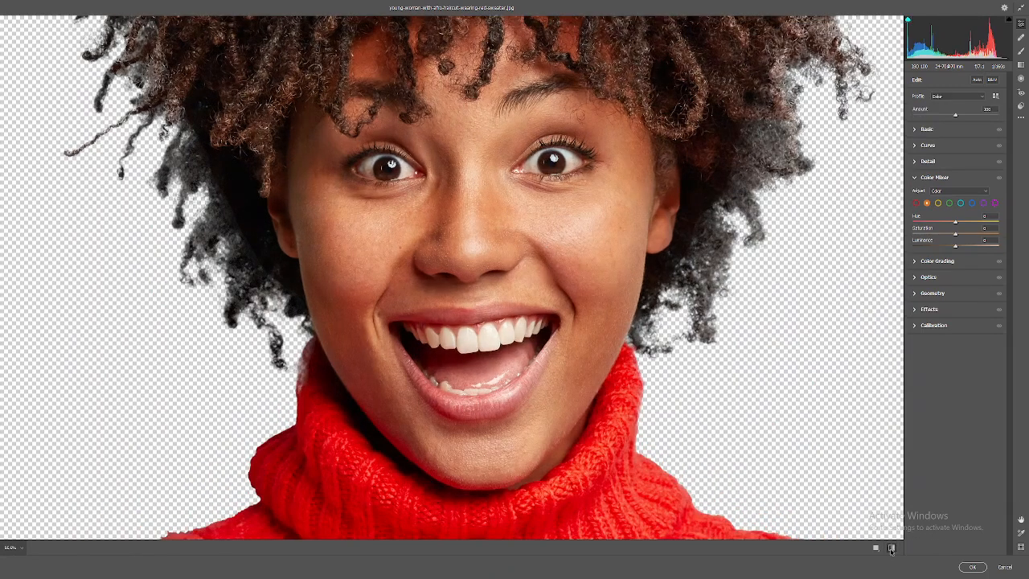
click(891, 549)
click(890, 549)
click(890, 549)
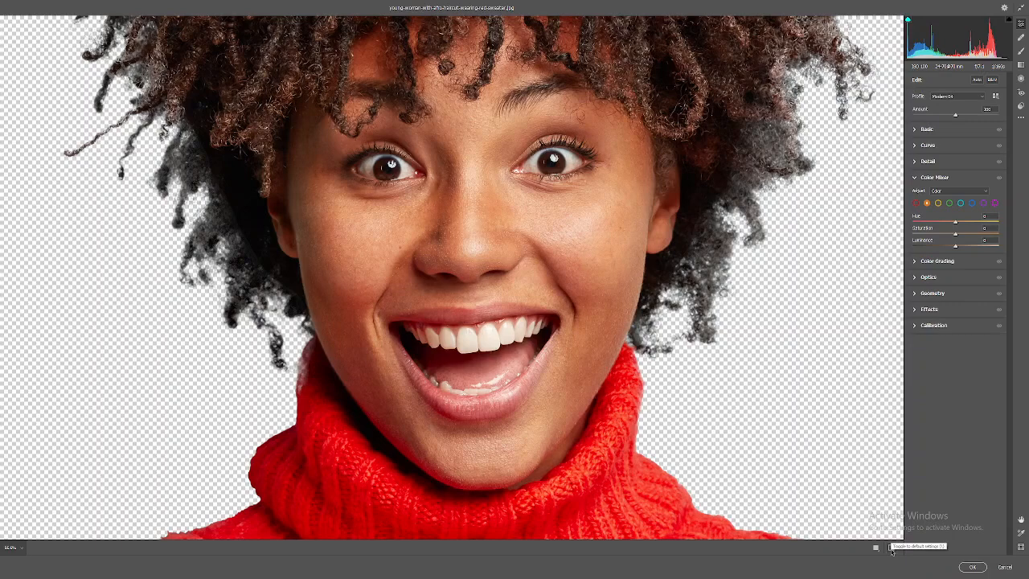
click(891, 549)
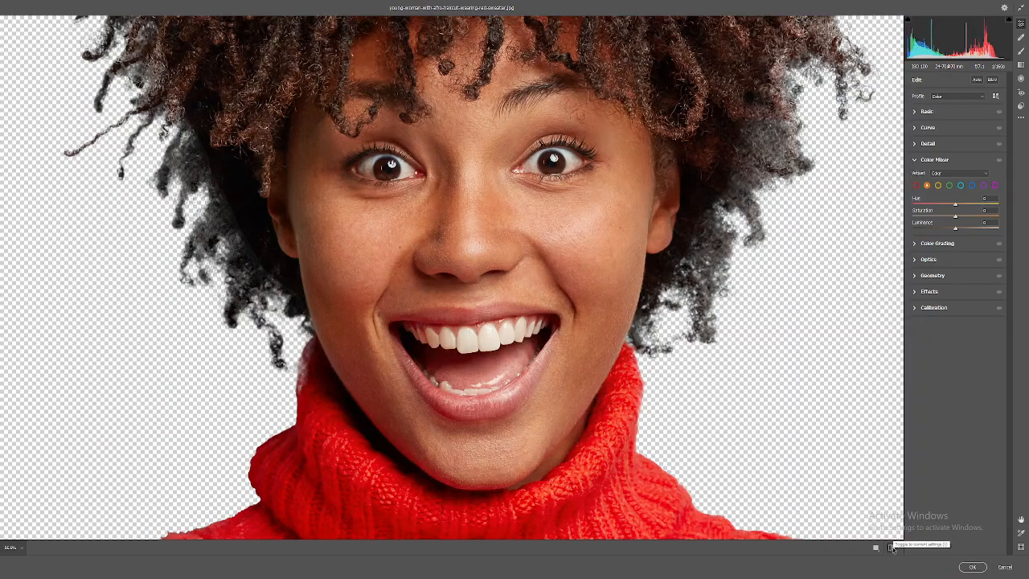
click(890, 548)
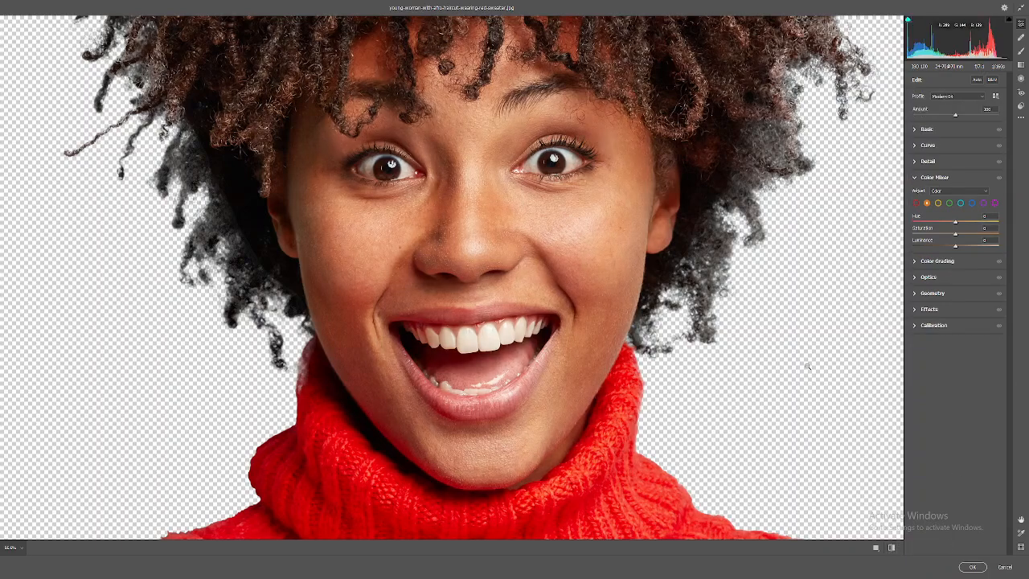
Expand the Basic panel and increase Texture and Clarity for the Modern 04 look.
key(ctrl+0)
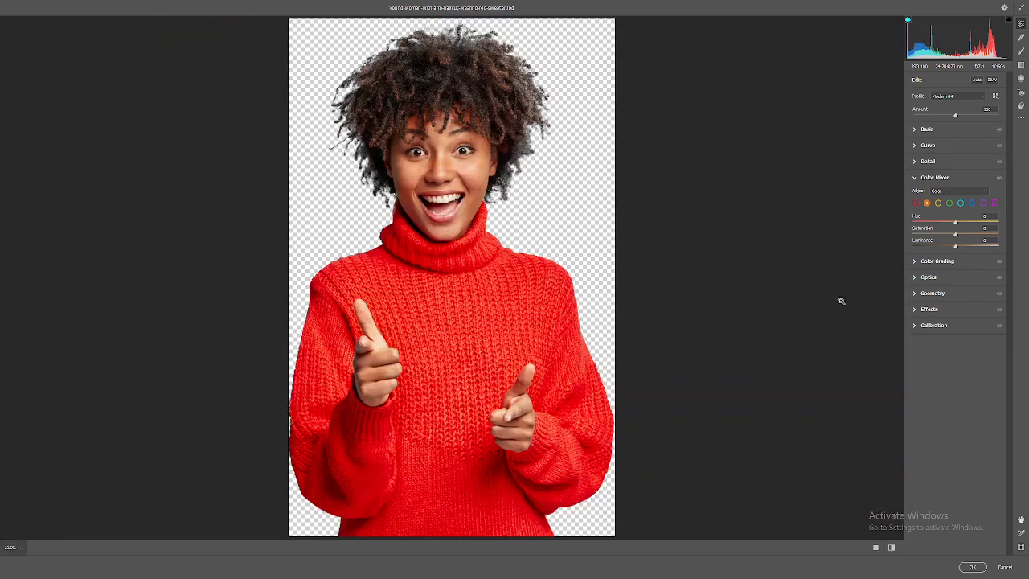
click(949, 129)
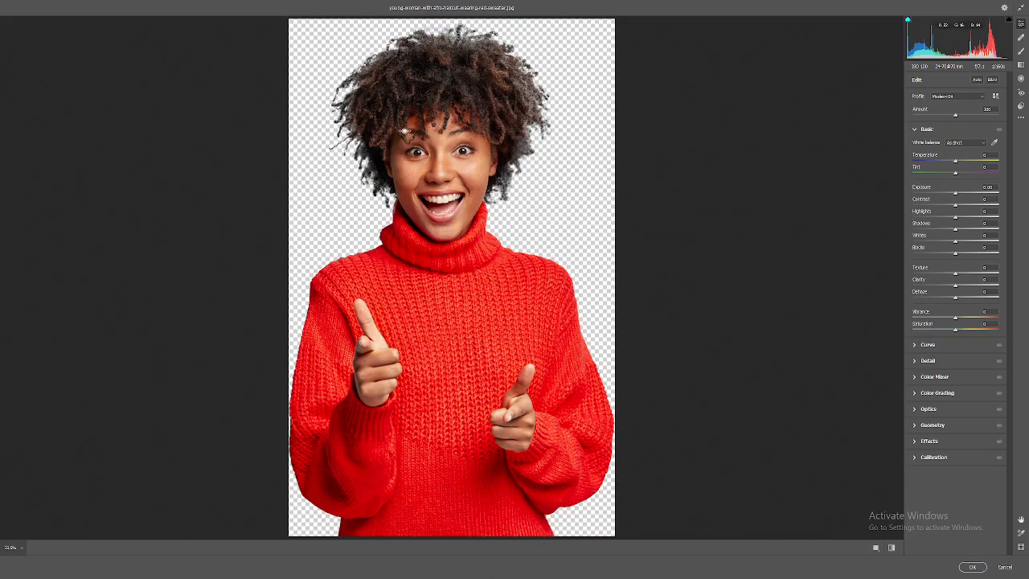
scroll(400, 127, up, 5)
scroll(400, 127, down, 3)
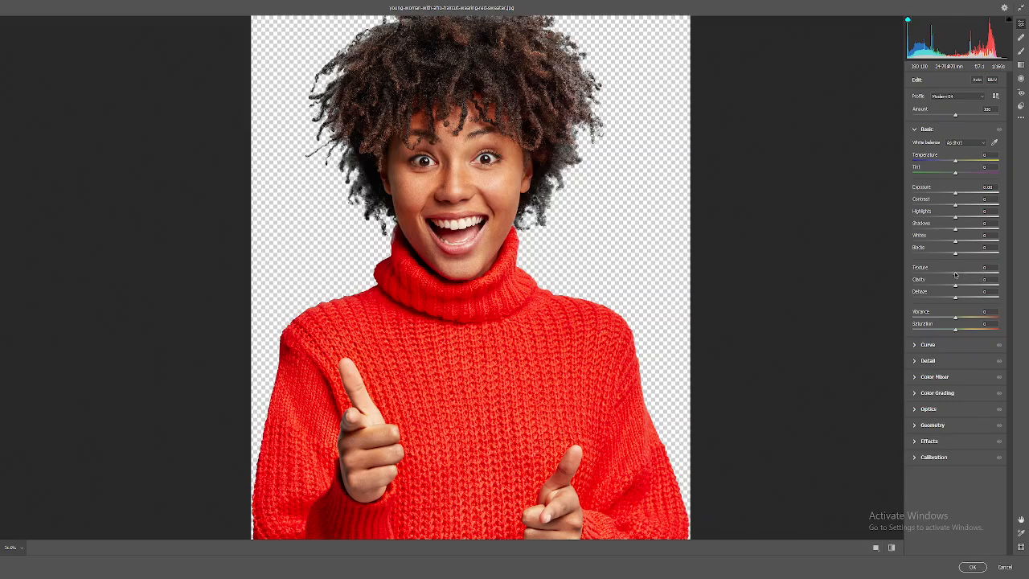
click(988, 268)
click(986, 280)
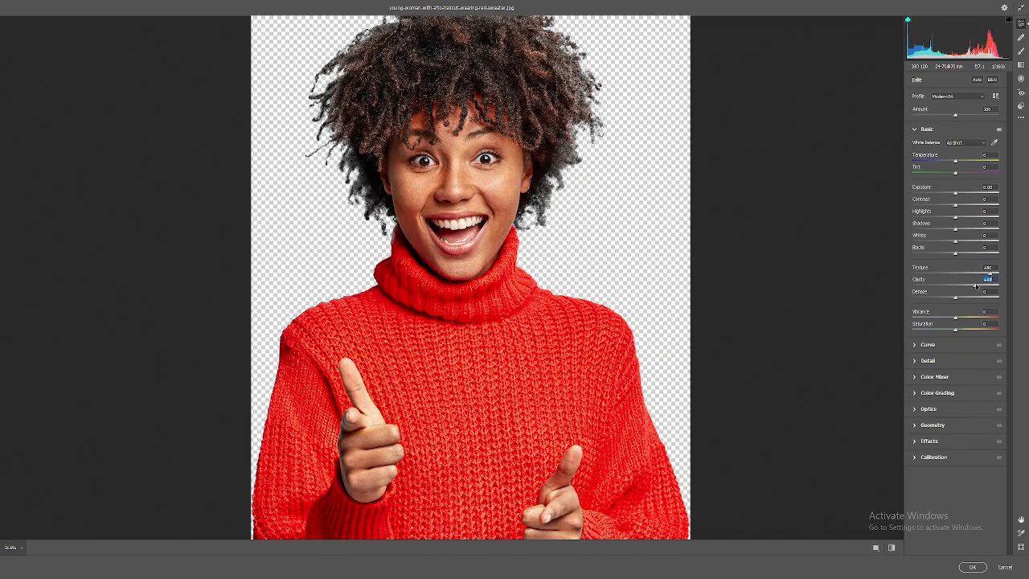
Raise the Shadows and Blacks sliders in the Basic panel.
scroll(611, 242, down, 7)
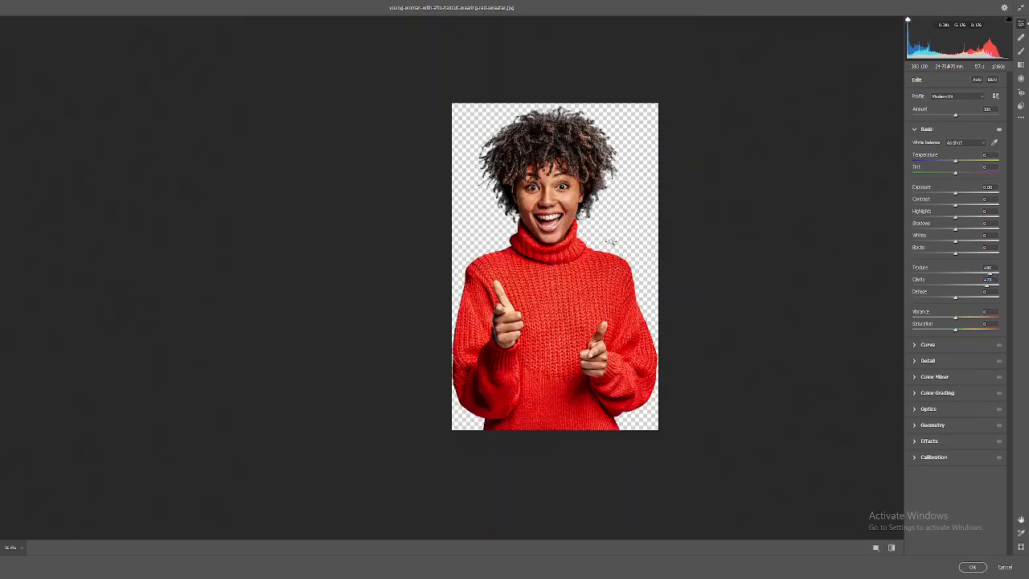
scroll(630, 246, up, 5)
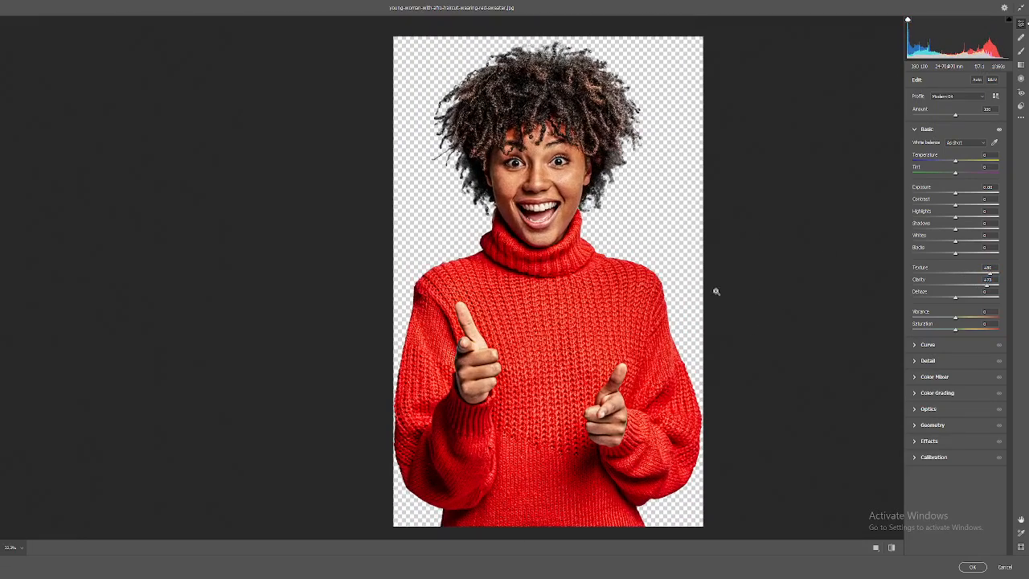
scroll(714, 290, up, 8)
scroll(656, 276, down, 8)
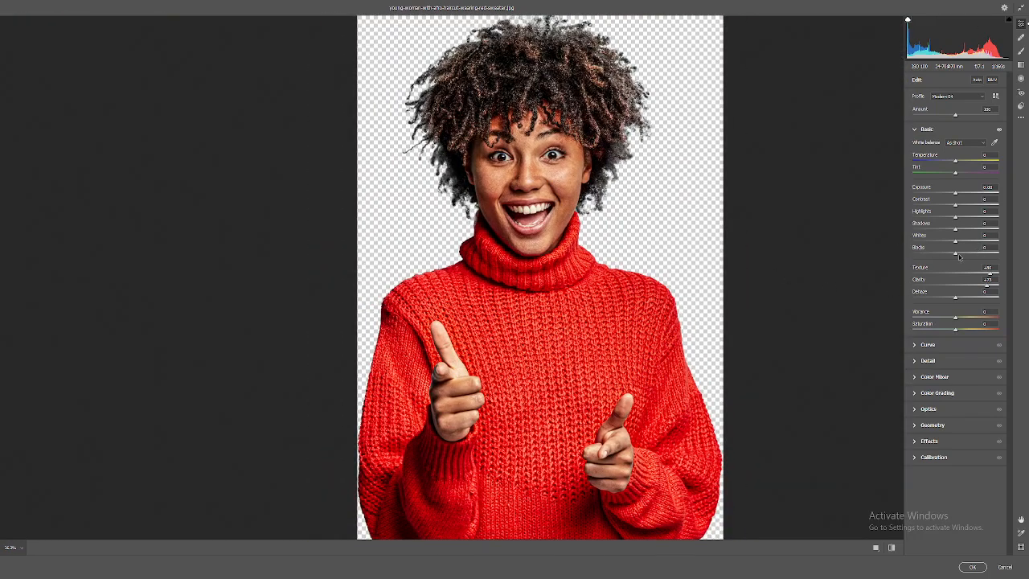
drag(955, 255, 986, 234)
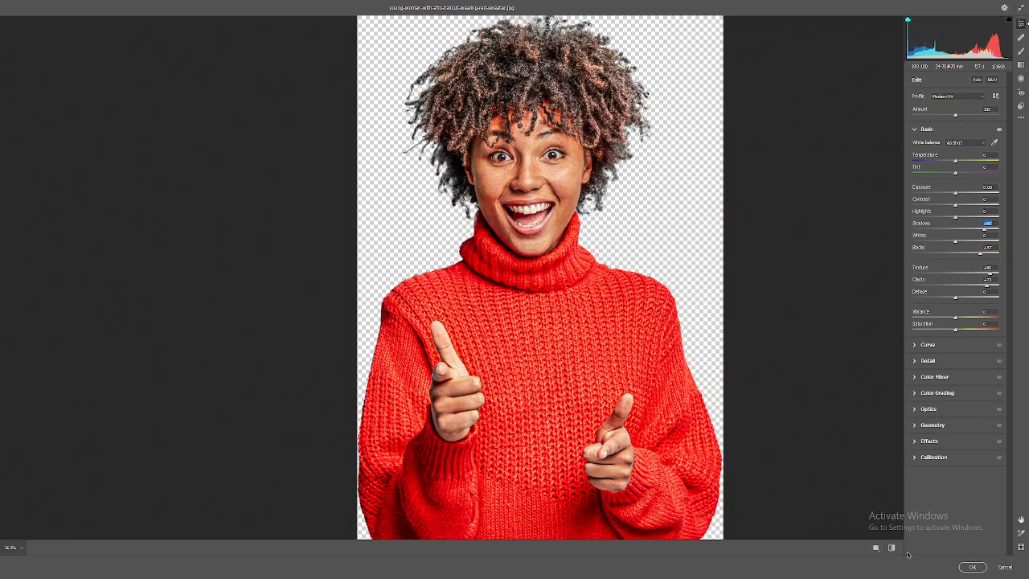
Compare the Basic adjustments with the original using the before/after toggle.
click(892, 548)
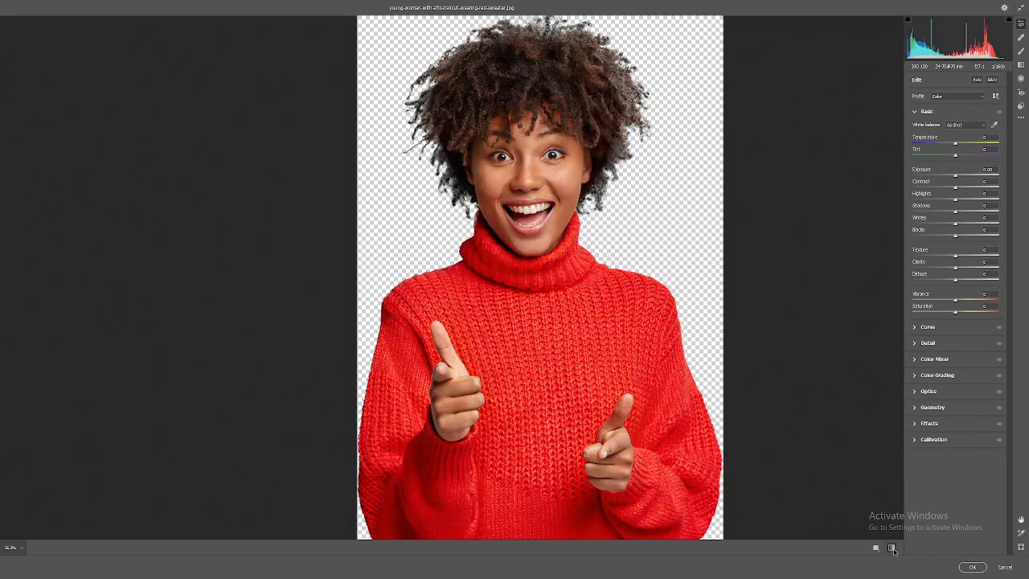
click(892, 548)
scroll(525, 193, up, 3)
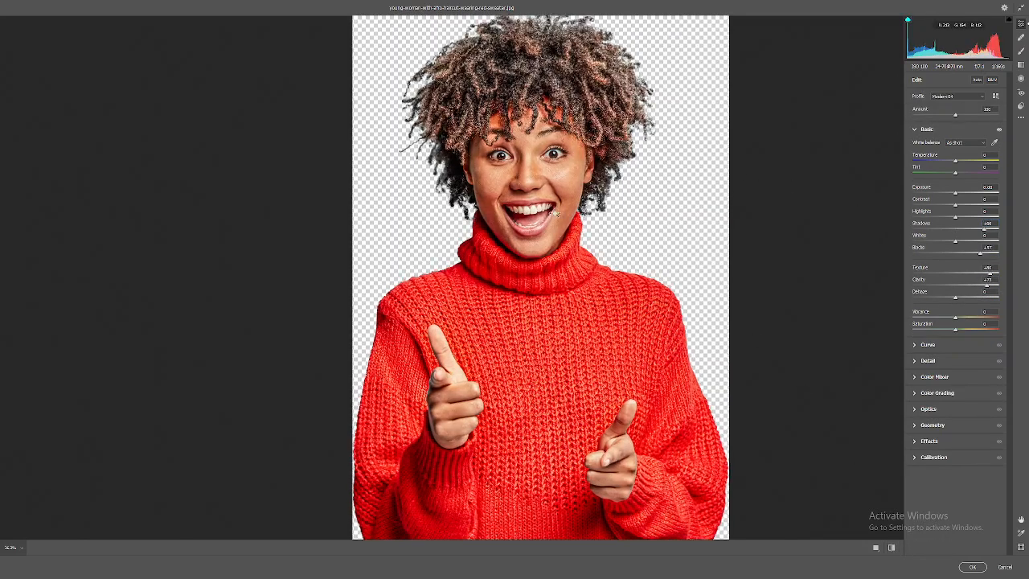
scroll(526, 192, up, 2)
scroll(526, 193, down, 4)
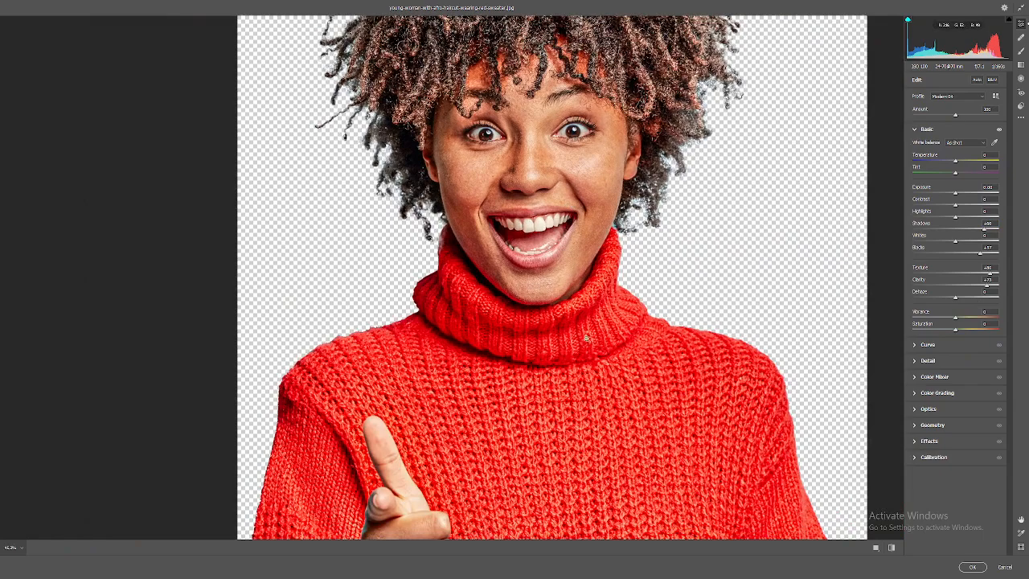
Open the Detail panel and set Color Noise Reduction to 100 and Noise Reduction to 50, checking the skin up close.
click(936, 362)
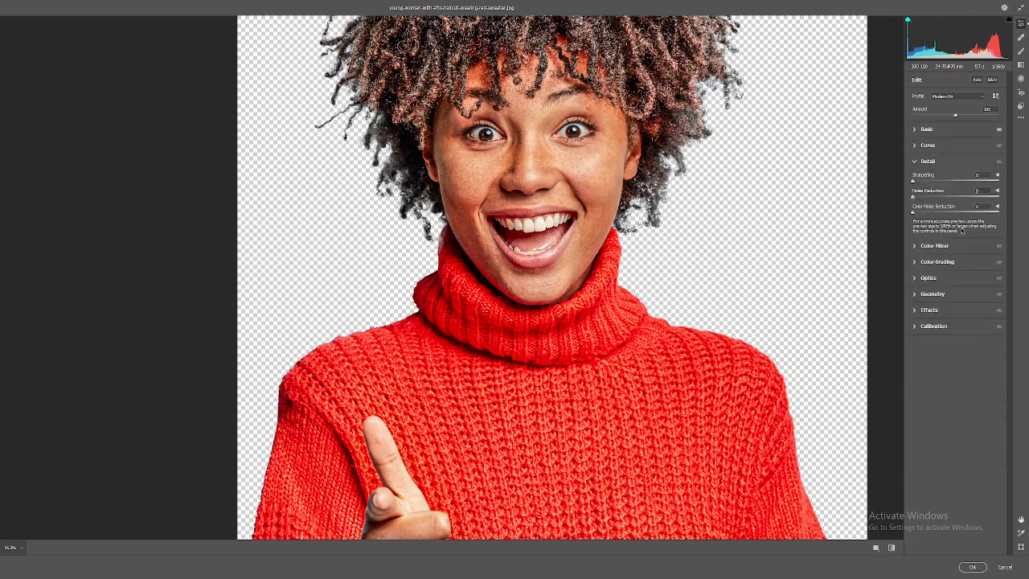
drag(912, 212, 1001, 217)
drag(913, 198, 934, 198)
drag(643, 278, 726, 262)
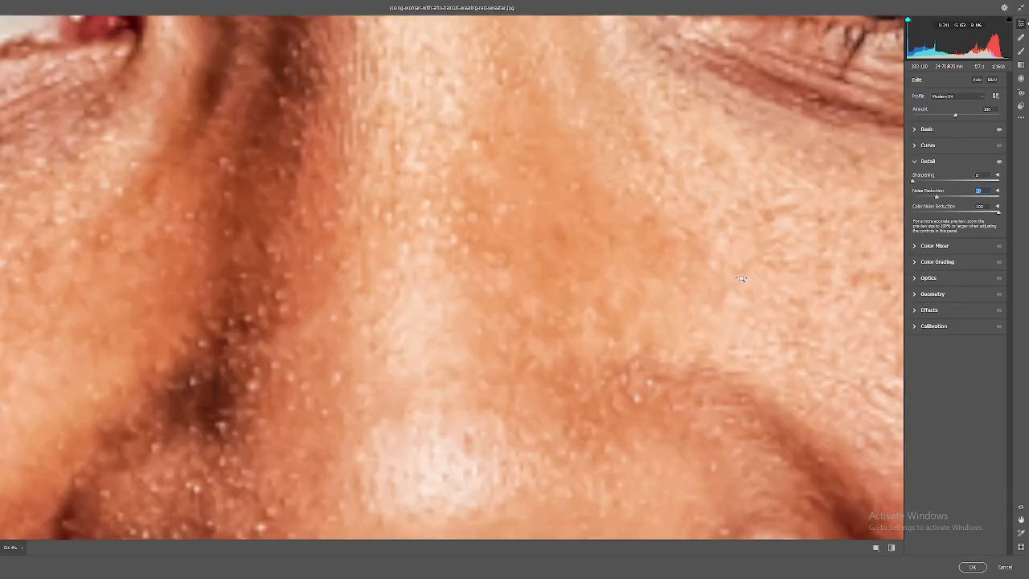
drag(646, 262, 505, 237)
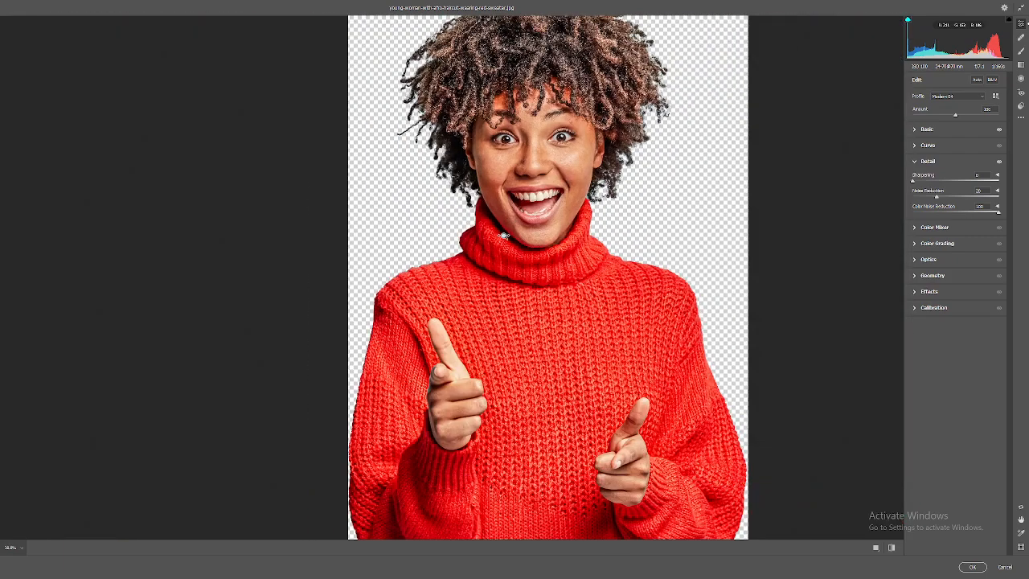
drag(522, 191, 547, 245)
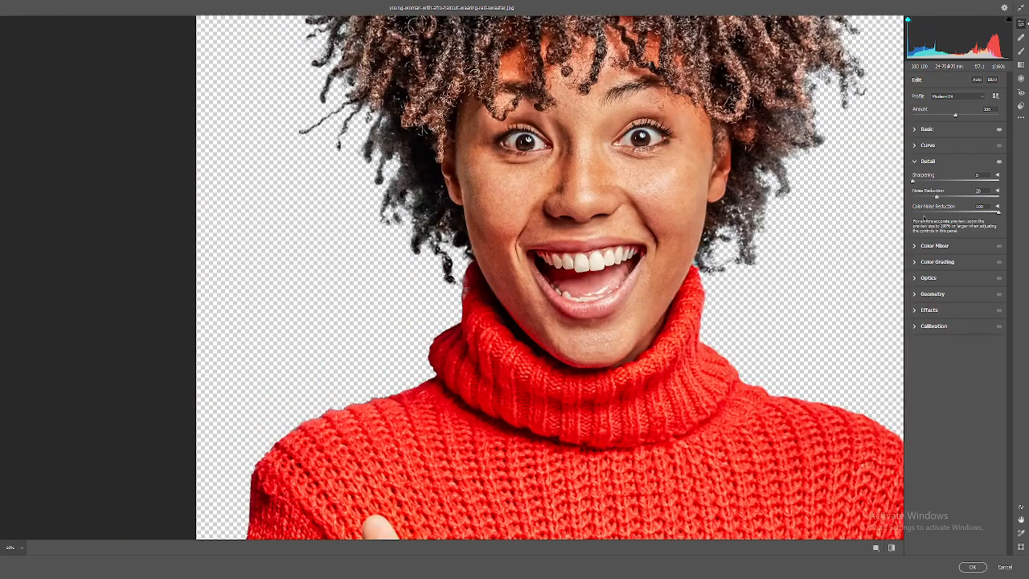
drag(952, 199, 959, 199)
Compare the noise-reduced result with the original using the before/after toggle.
drag(570, 239, 624, 314)
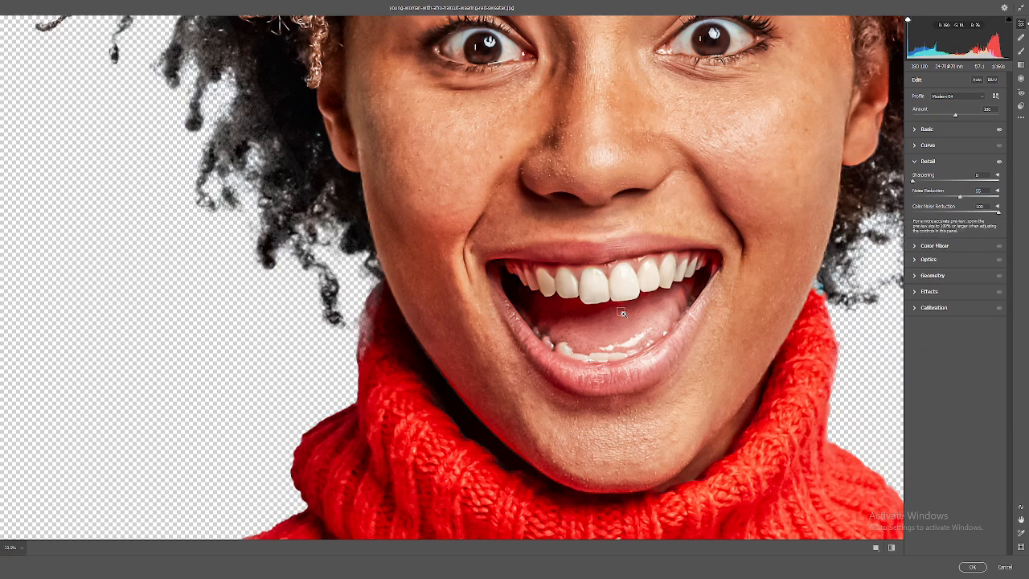
key(ctrl+0)
drag(511, 204, 817, 439)
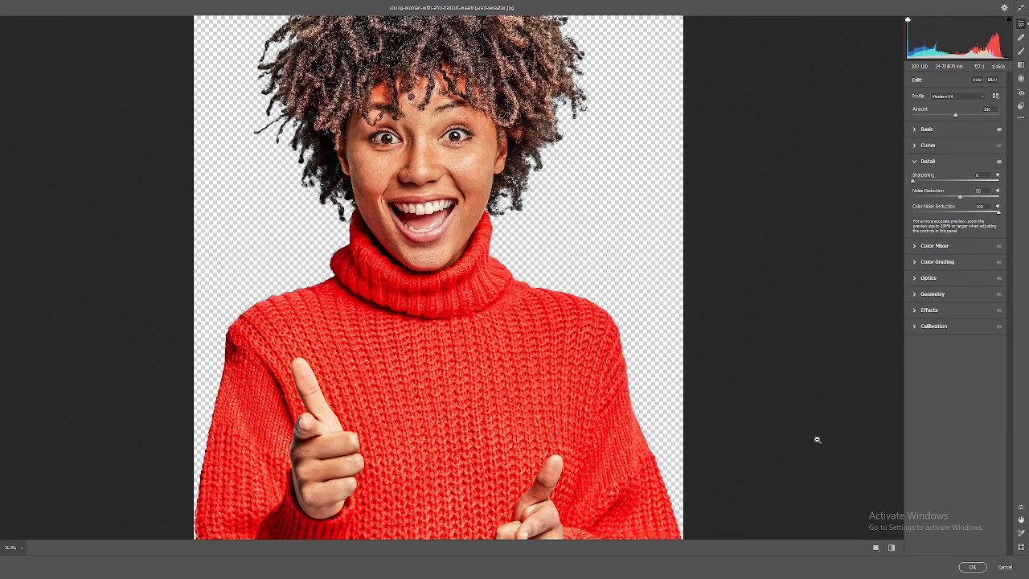
click(891, 546)
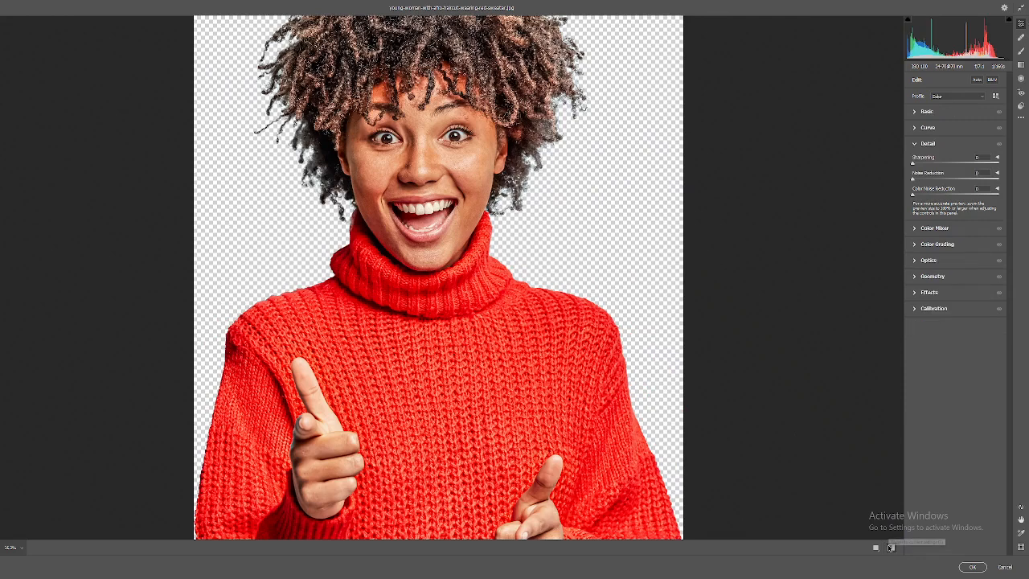
click(890, 547)
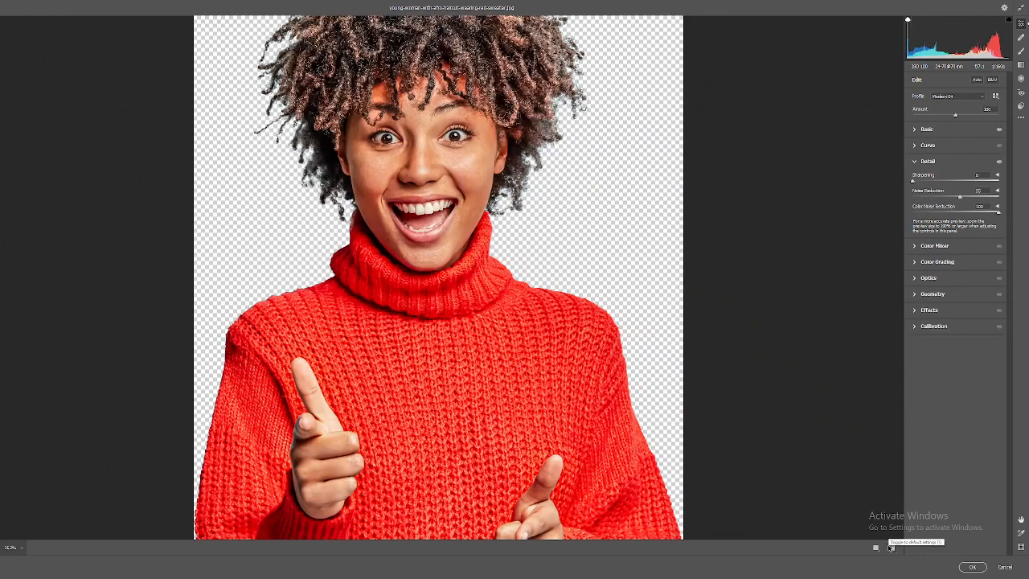
Raise the Sharpening slider slightly in the Detail panel.
key(space)
drag(483, 94, 522, 120)
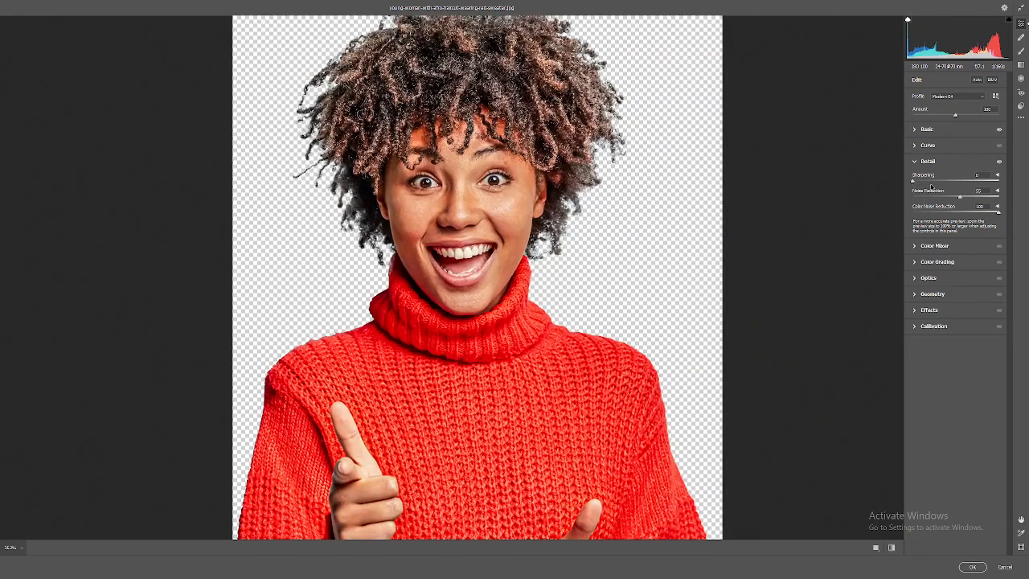
drag(912, 183, 937, 183)
Open Color Grading and shift the midtones wheel toward a warm orange tint.
click(937, 262)
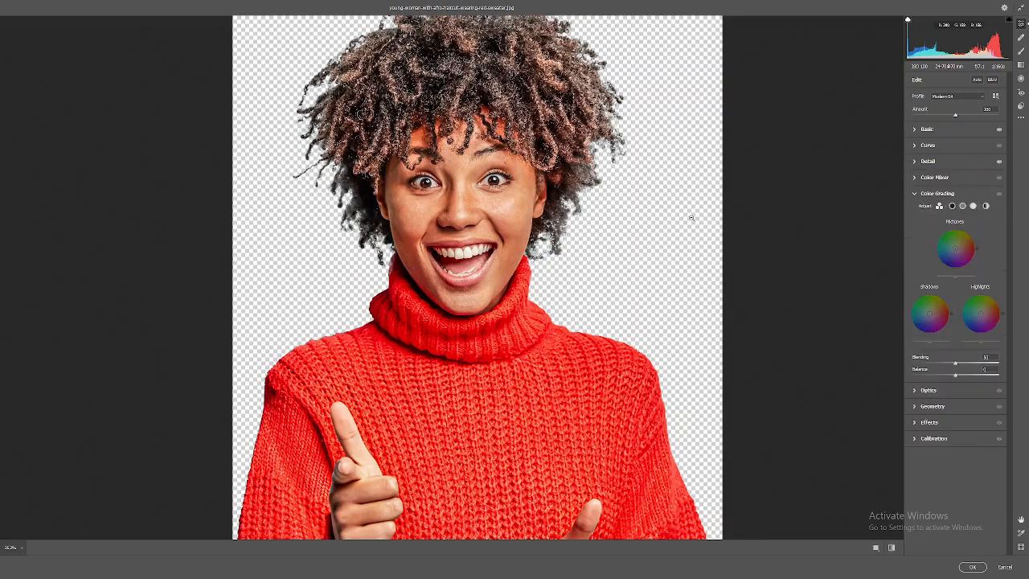
scroll(691, 218, down, 3)
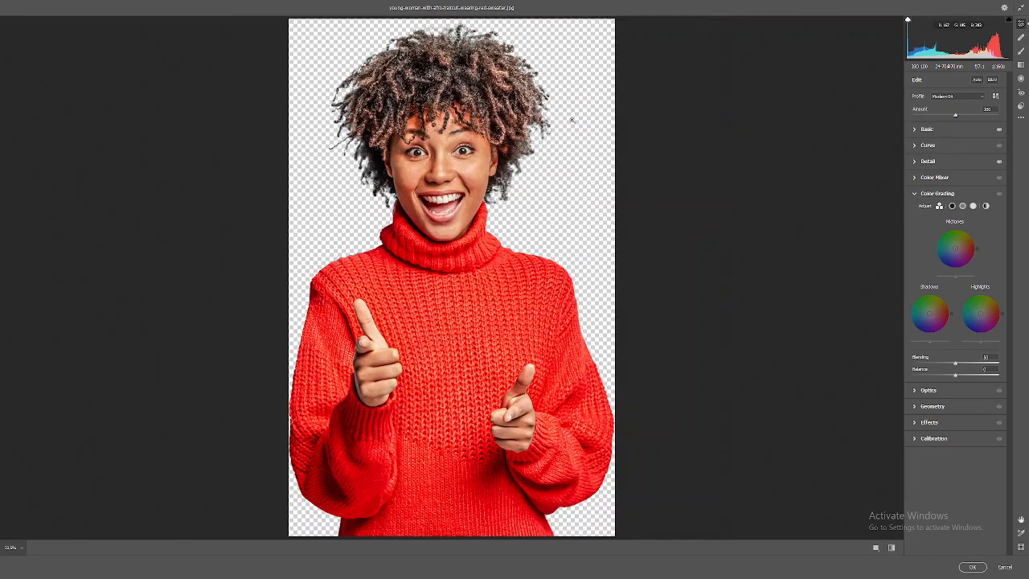
scroll(465, 184, up, 2)
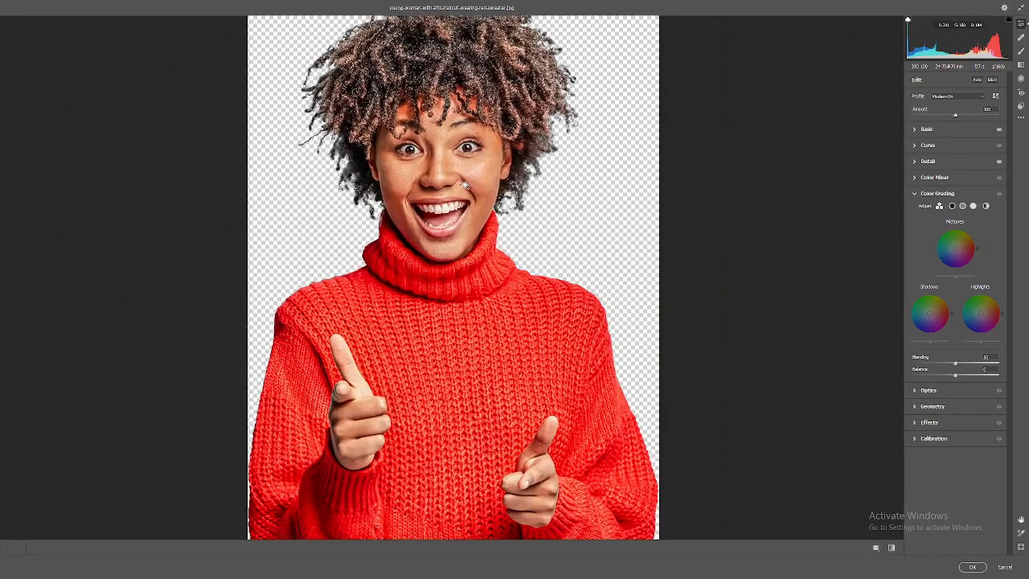
scroll(464, 184, down, 1)
scroll(491, 141, down, 2)
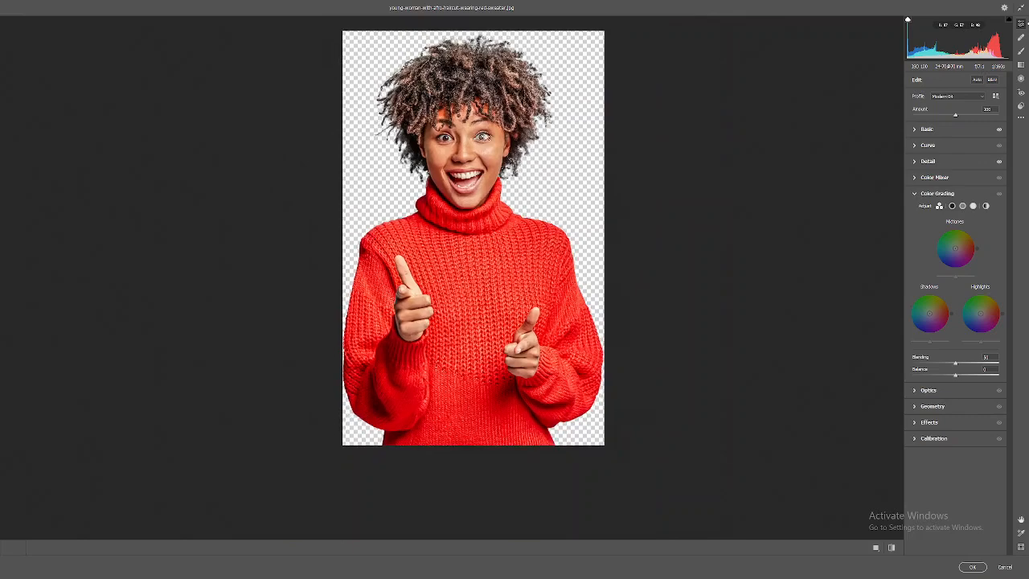
scroll(490, 139, up, 3)
scroll(488, 138, down, 3)
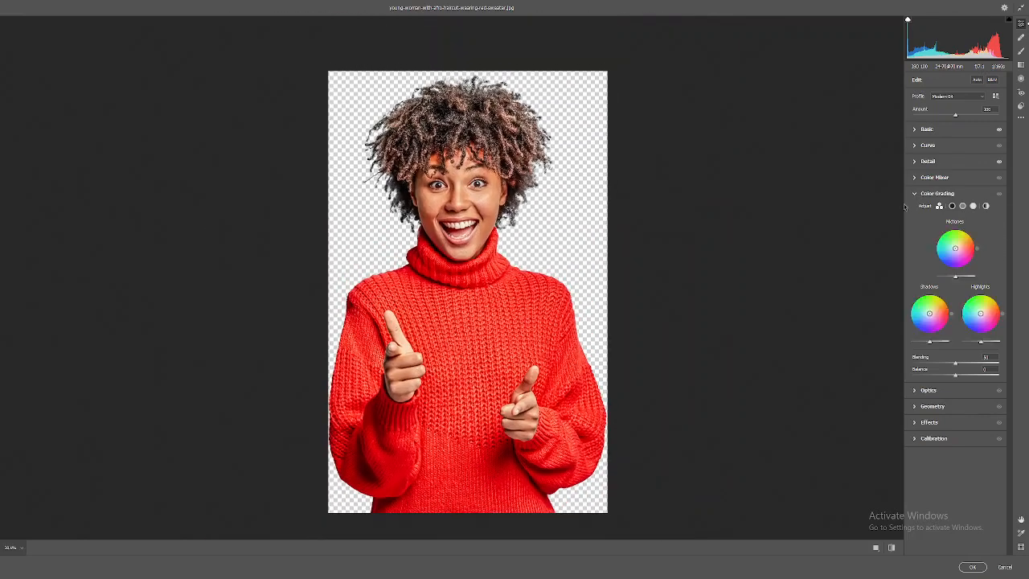
click(967, 243)
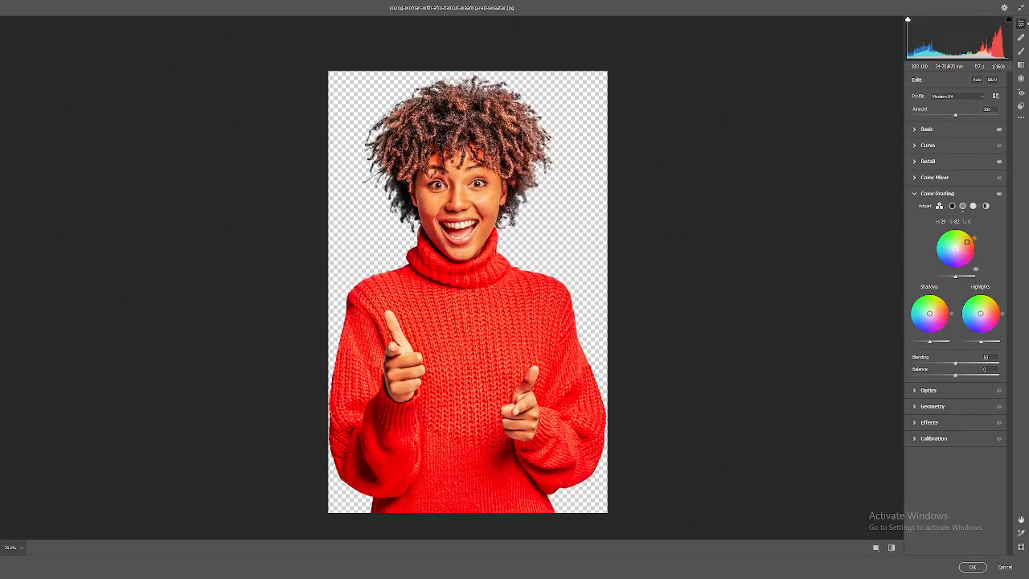
drag(967, 241, 961, 244)
drag(446, 166, 509, 211)
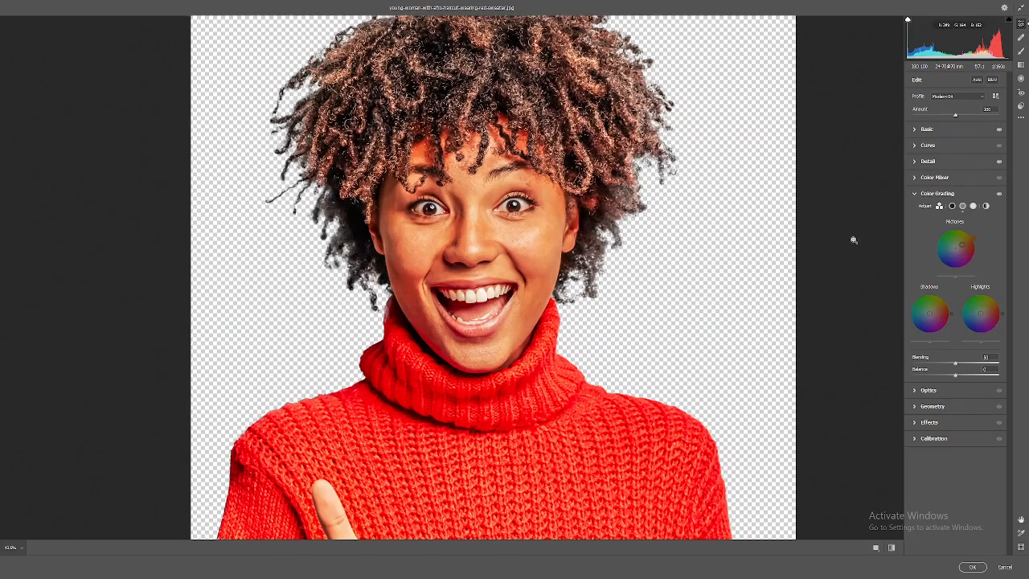
drag(974, 240, 1015, 231)
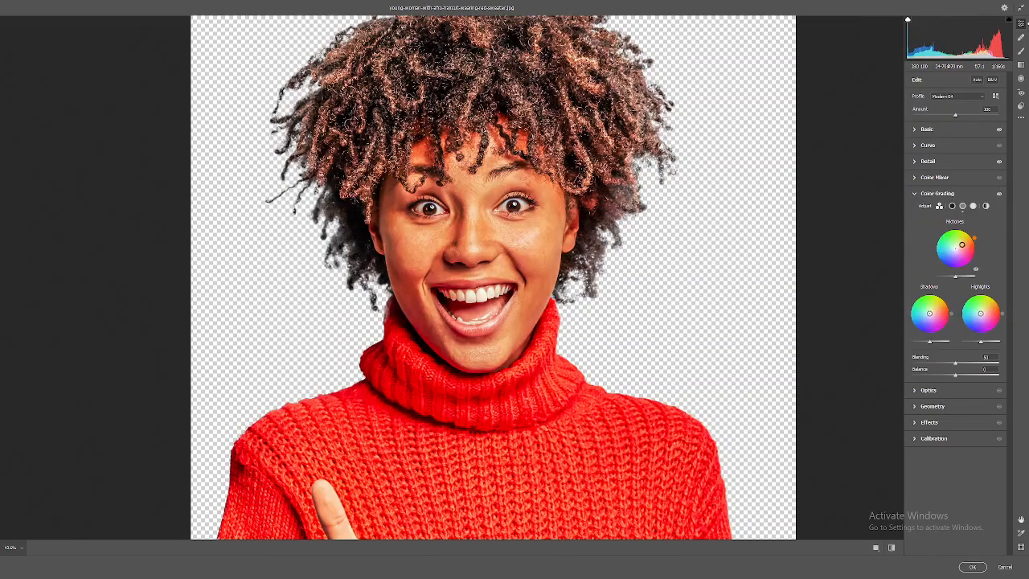
drag(962, 244, 975, 237)
Push the Color Grading shadows wheel toward blue, hue 234 and saturation 32.
drag(928, 314, 925, 316)
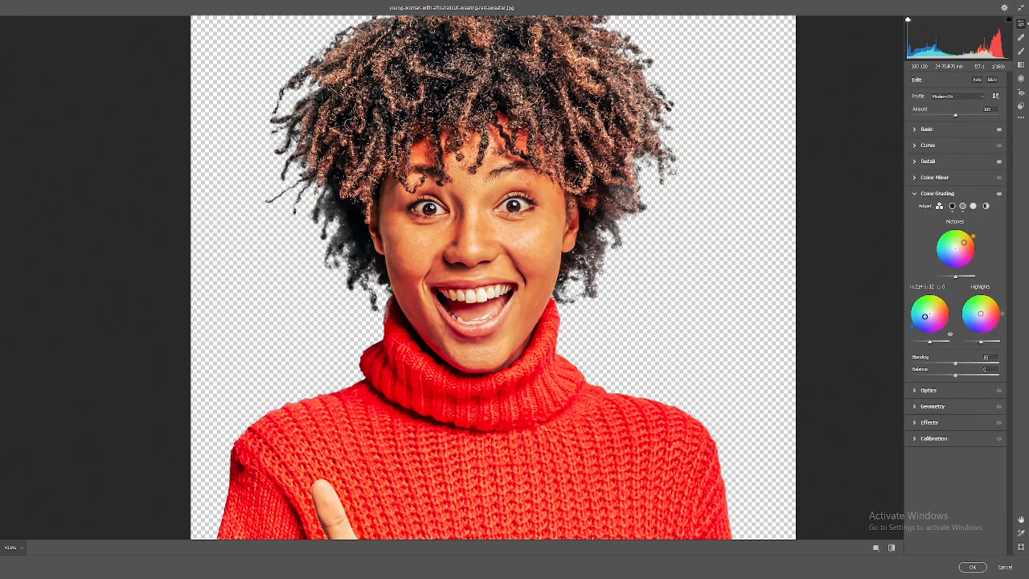
drag(925, 317, 925, 318)
scroll(683, 290, down, 5)
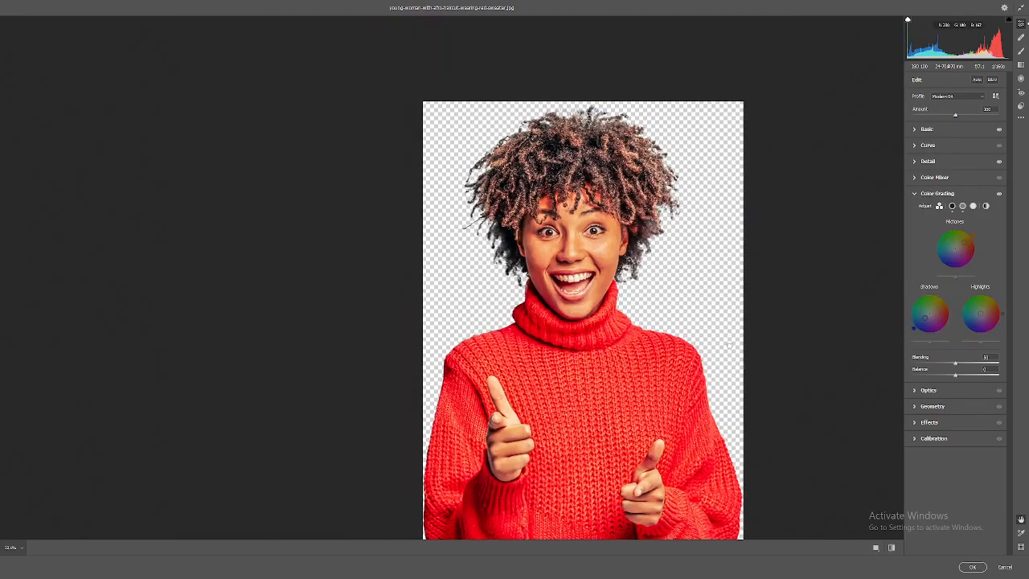
drag(728, 345, 524, 316)
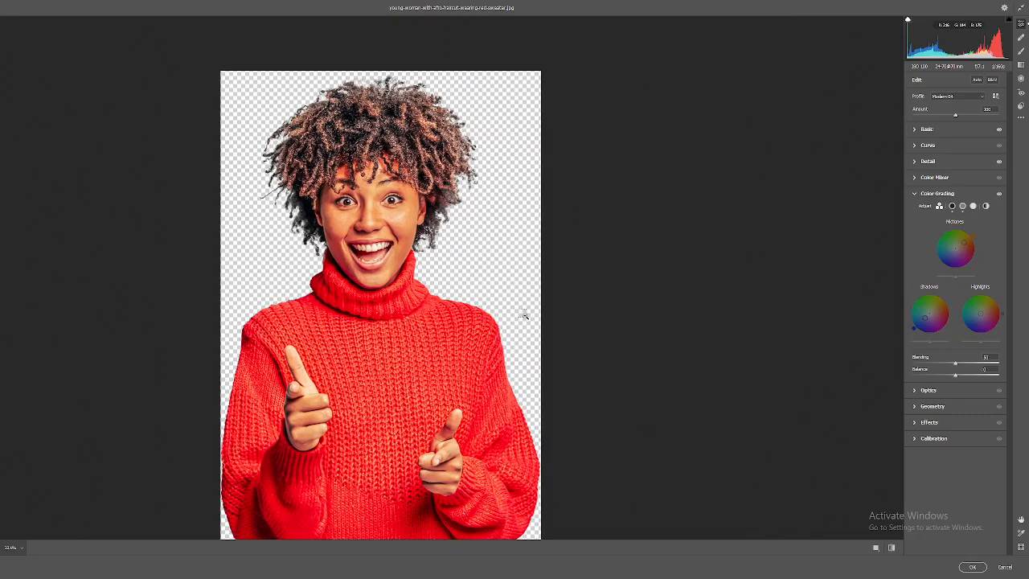
key(ctrl+0)
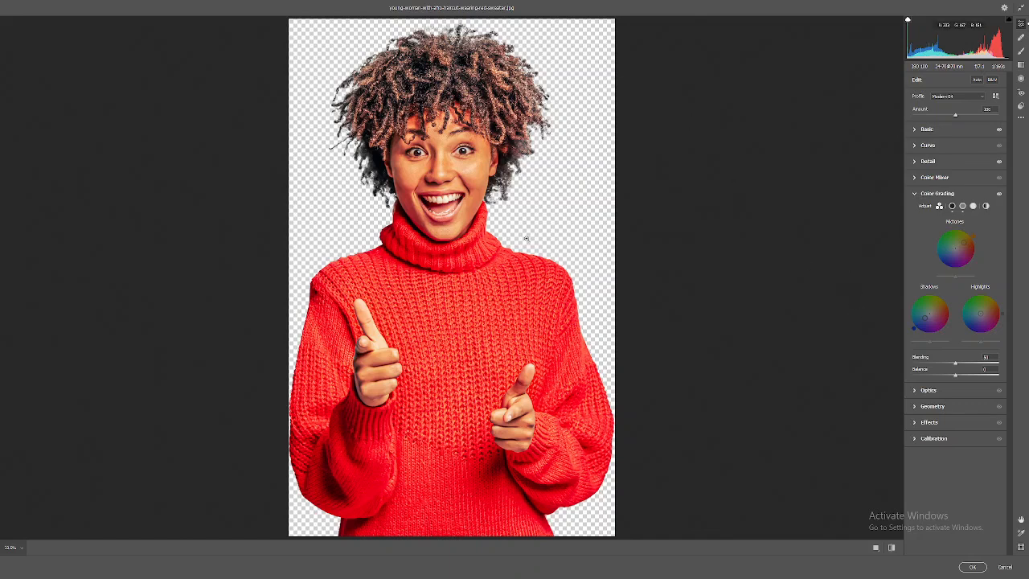
Toggle the Color Grading panel's visibility on and off to compare its effect.
click(999, 195)
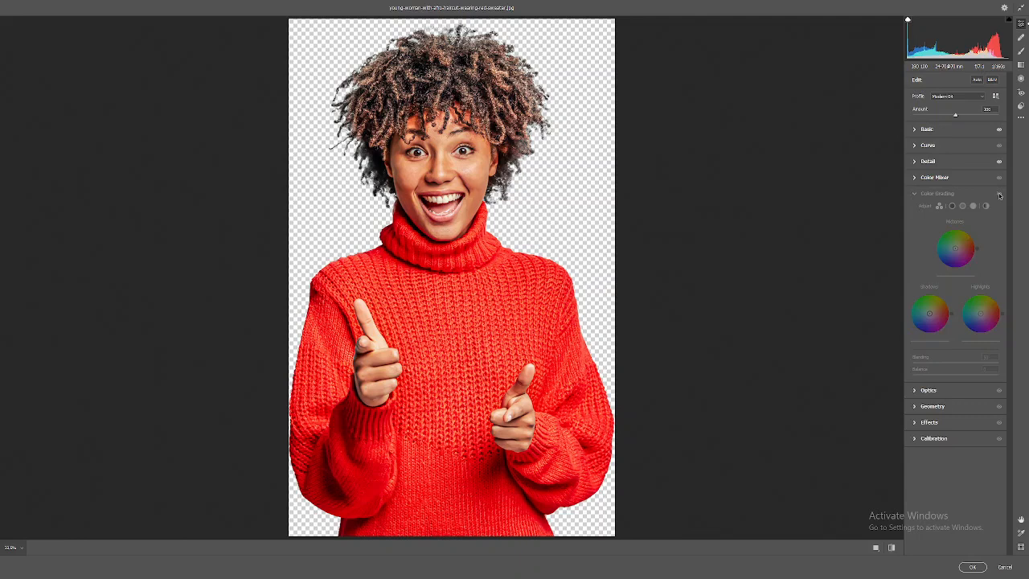
click(999, 196)
click(999, 195)
click(999, 196)
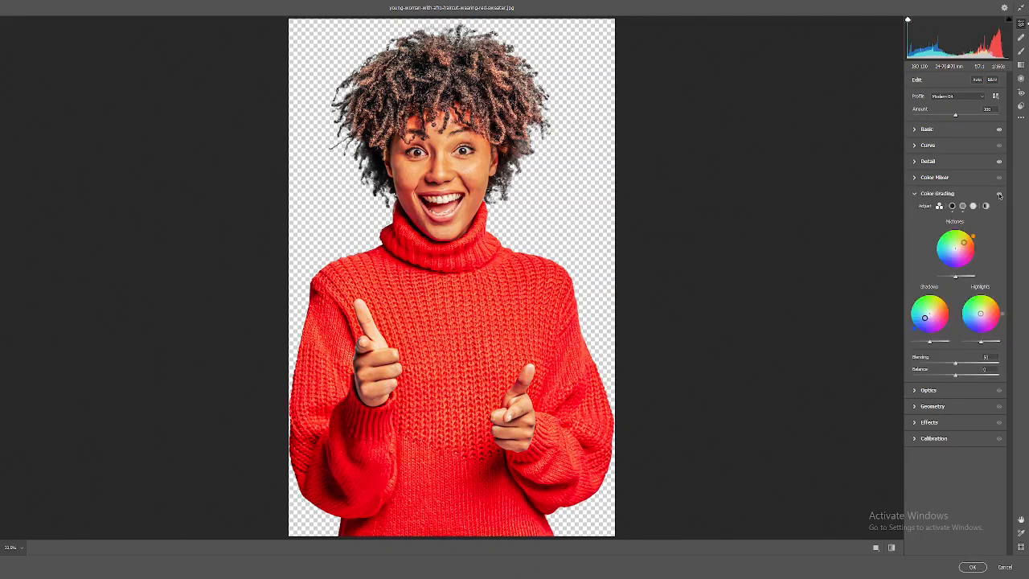
click(999, 195)
click(999, 195)
click(999, 195)
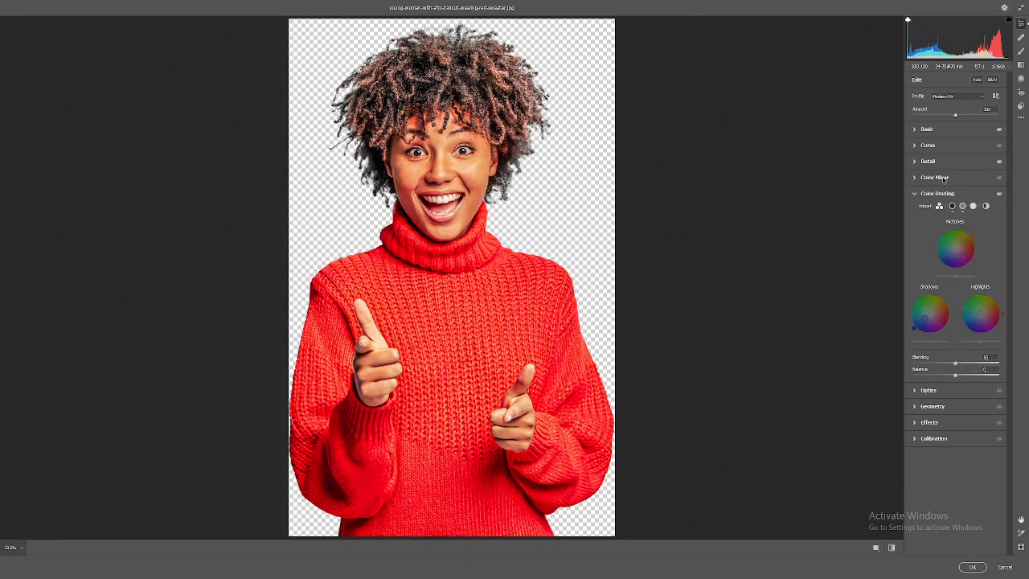
Open the Color Mixer panel and switch its Adjust mode between HSL and Color, ending on Color.
click(934, 177)
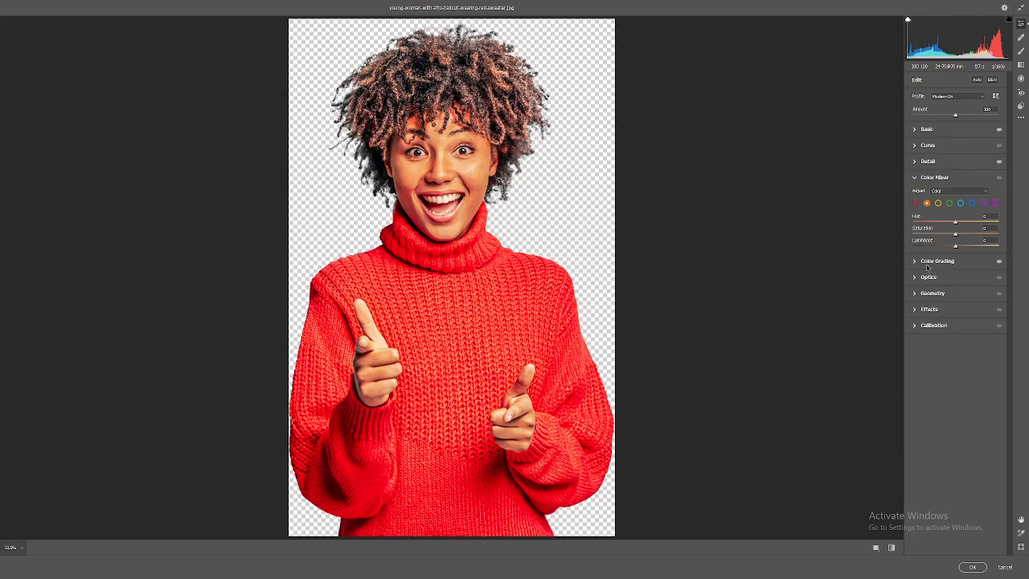
click(952, 190)
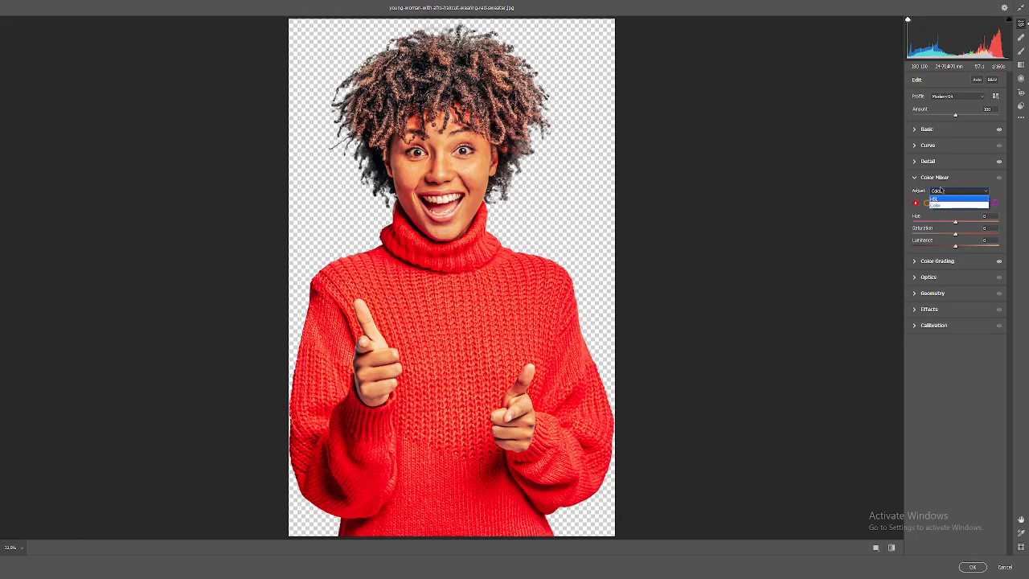
click(937, 206)
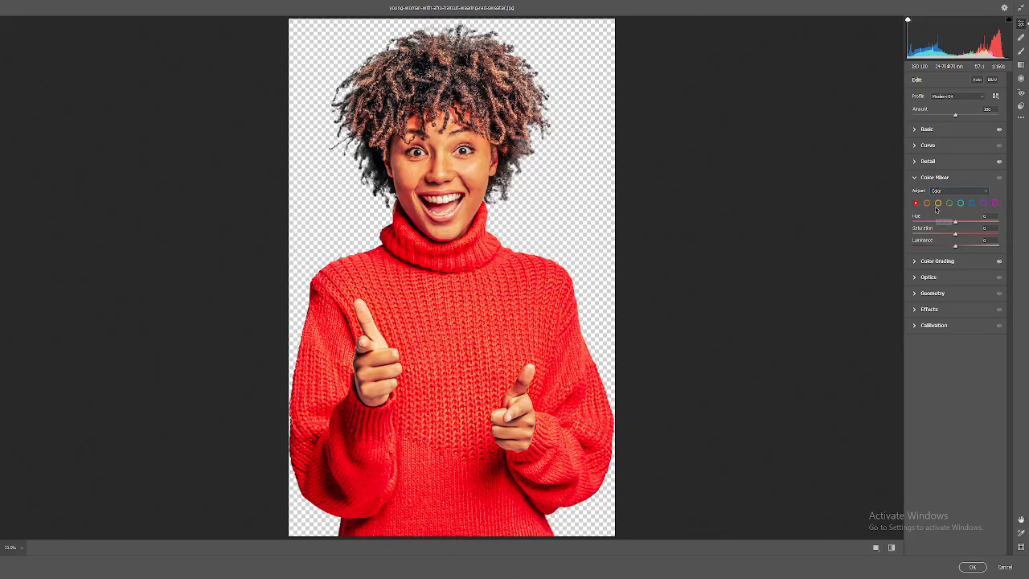
click(941, 192)
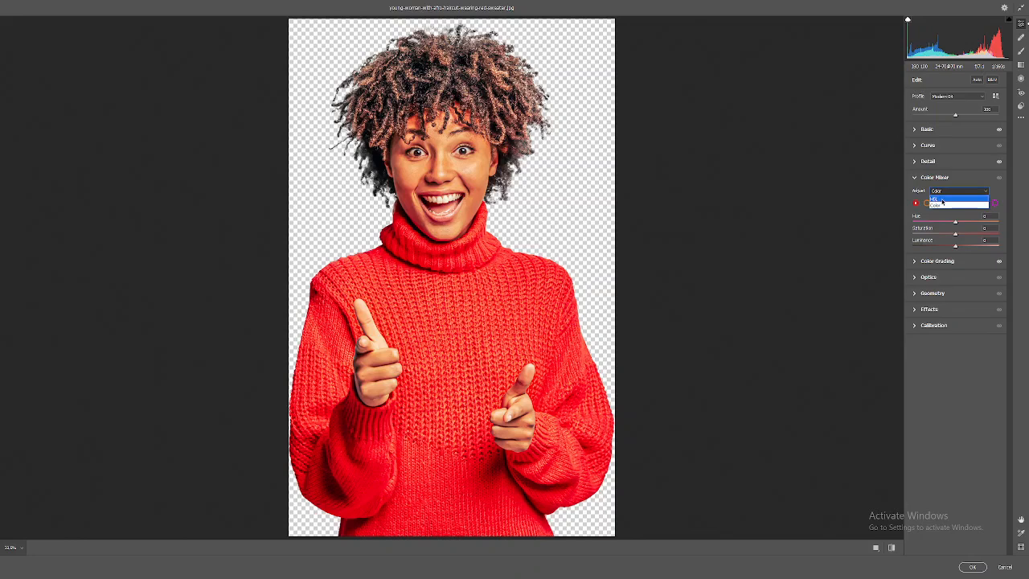
click(942, 201)
click(945, 193)
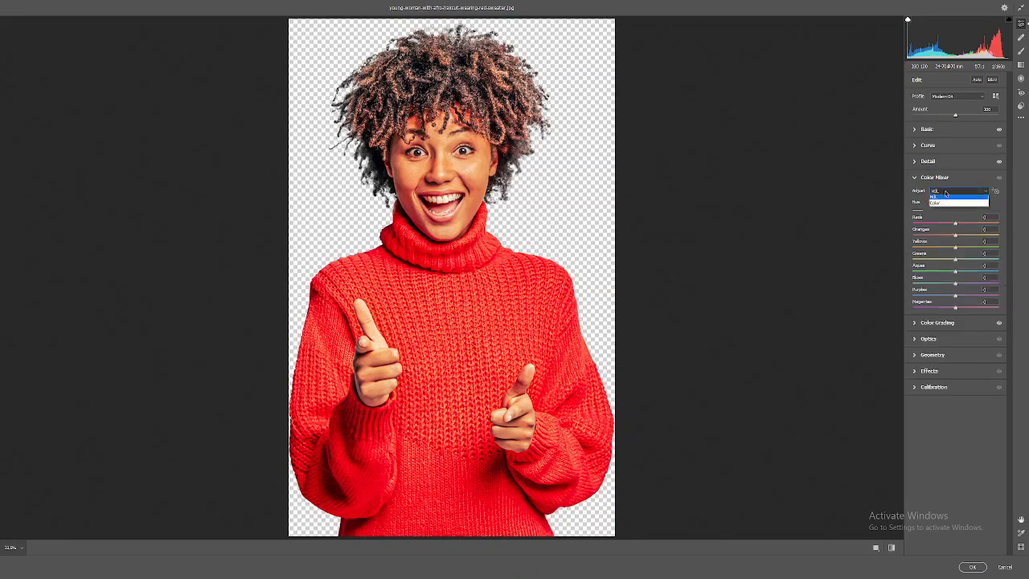
click(942, 206)
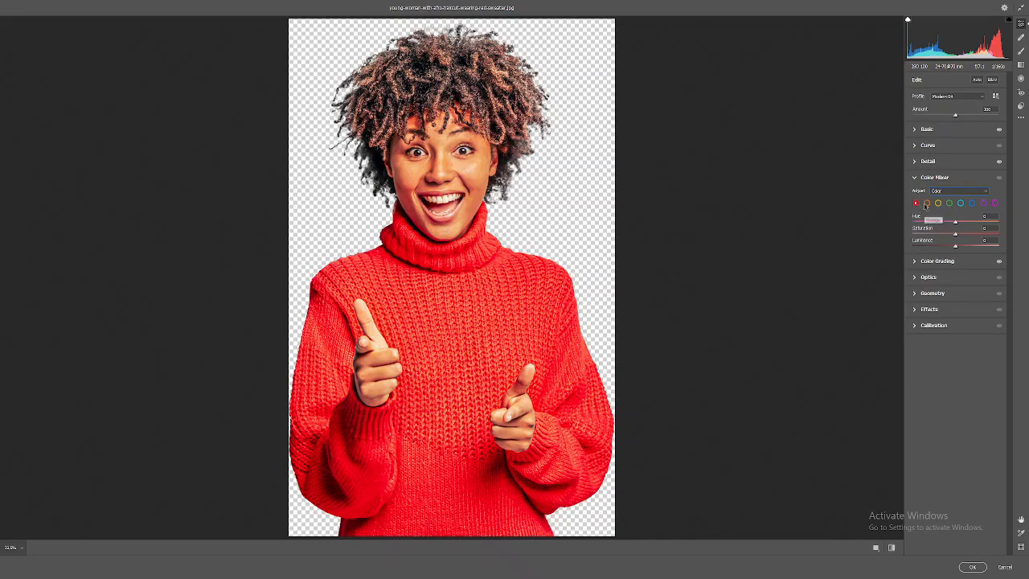
Select the red color in the Color Mixer and raise its saturation slightly.
click(925, 203)
click(937, 203)
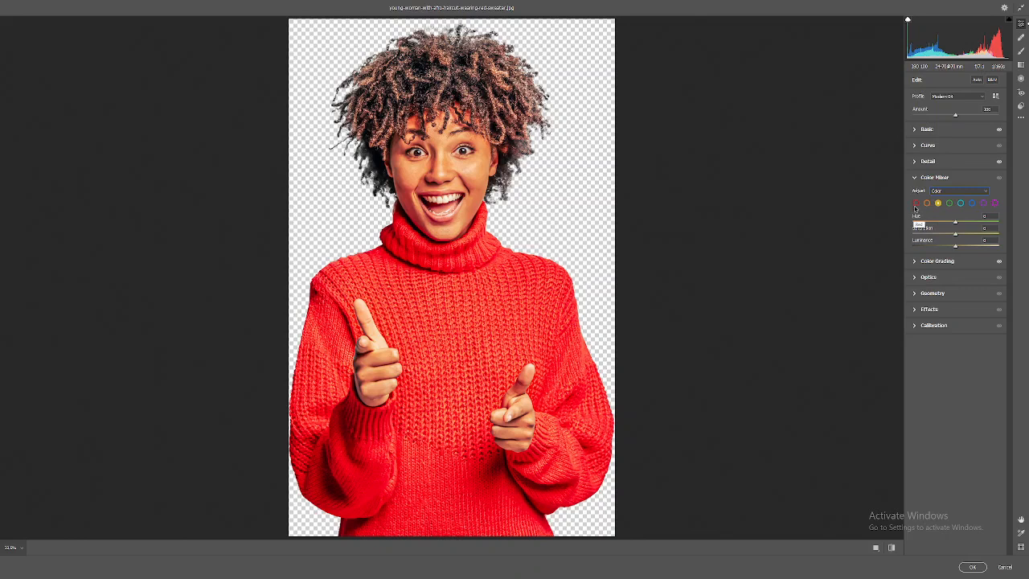
click(915, 203)
mouse_move(956, 236)
mouse_down()
mouse_move(1021, 236)
mouse_move(884, 233)
mouse_move(966, 235)
mouse_up()
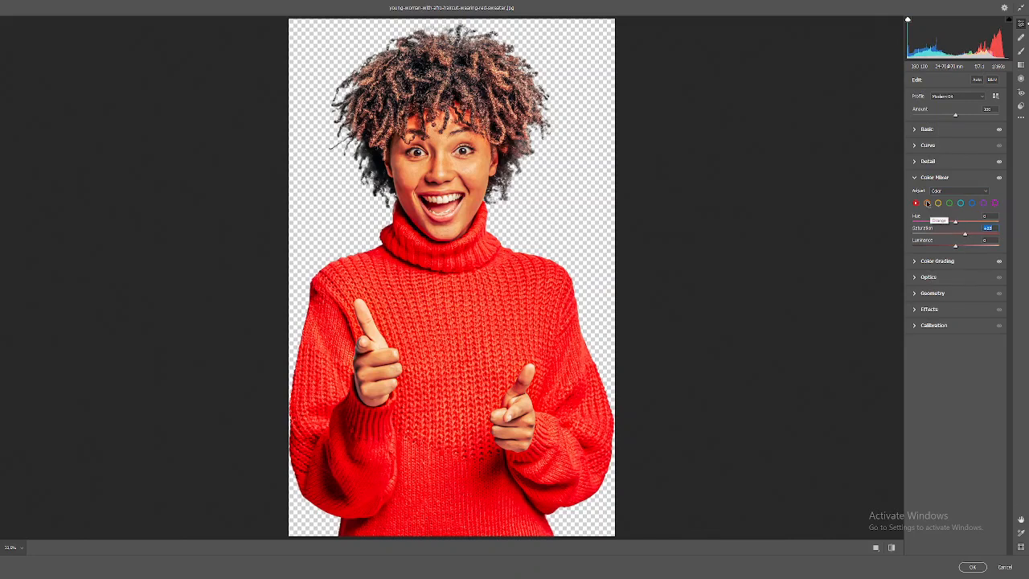
Select the yellow color and adjust its hue, saturation and luminance sliders in the Color Mixer.
click(927, 203)
mouse_move(956, 235)
mouse_down()
mouse_move(854, 230)
mouse_move(1012, 240)
mouse_move(955, 237)
mouse_up()
click(937, 204)
drag(955, 244, 1027, 234)
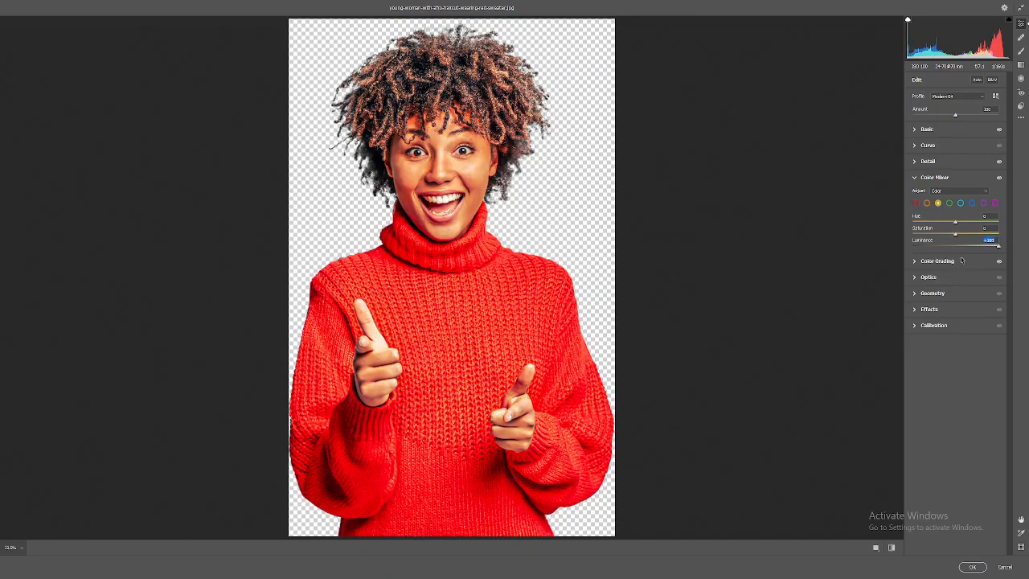
mouse_move(963, 236)
mouse_down()
mouse_move(1018, 237)
mouse_move(838, 237)
mouse_move(959, 237)
mouse_move(1001, 226)
mouse_move(893, 228)
mouse_move(994, 223)
mouse_move(957, 224)
mouse_up()
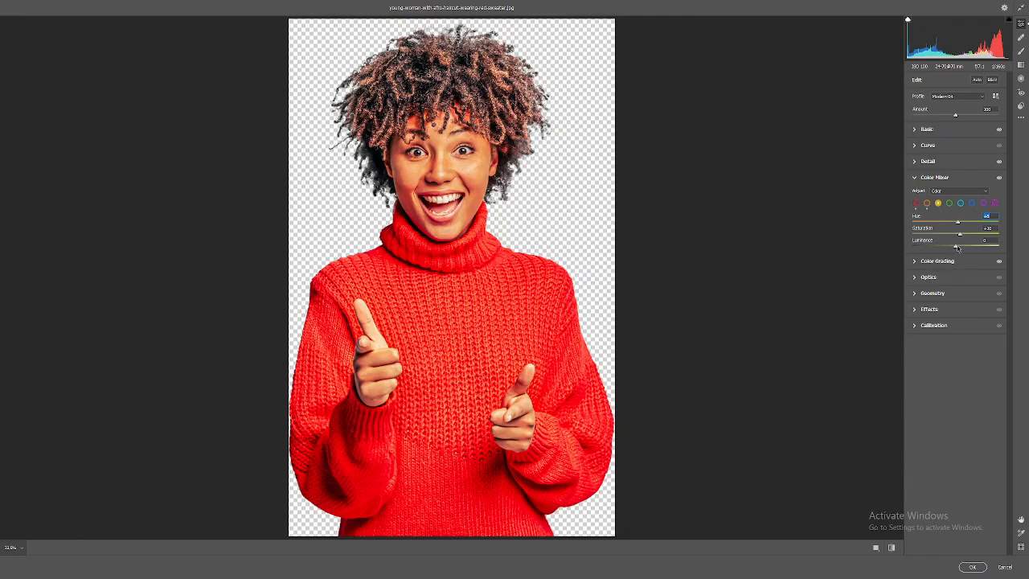
drag(954, 246, 860, 244)
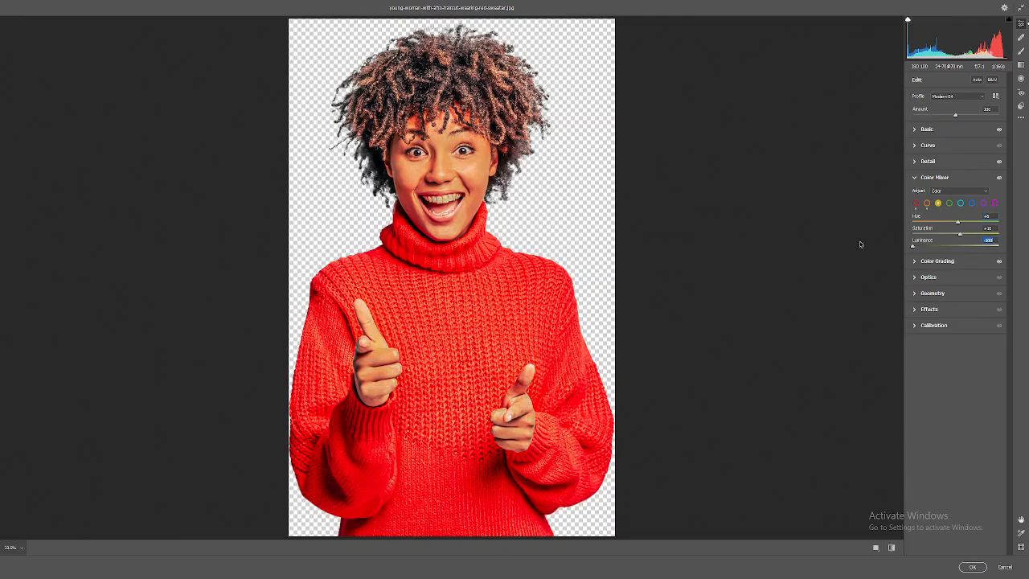
drag(930, 249, 959, 250)
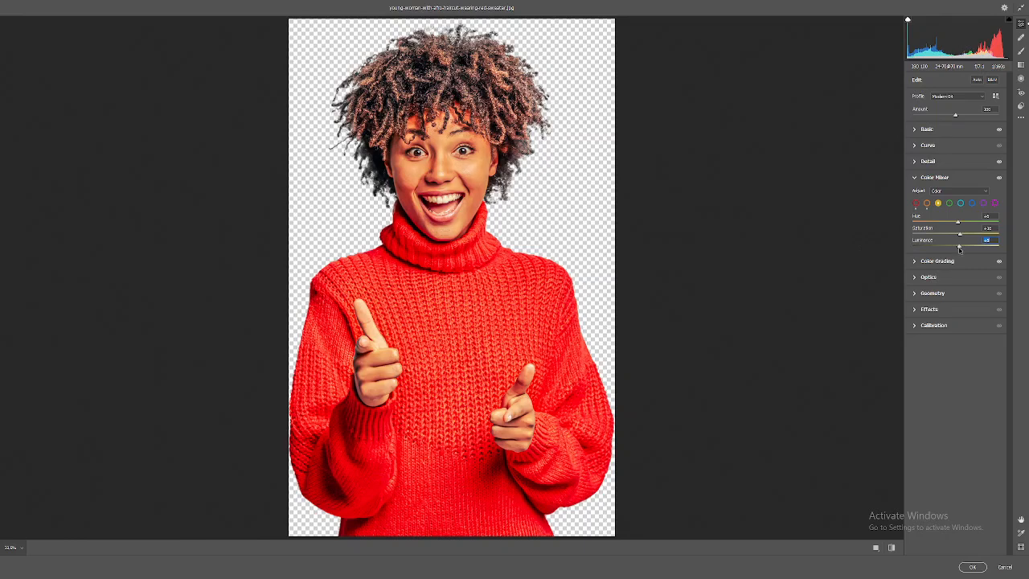
Lower the red luminance to darken the sweater, then collapse the Color Mixer panel.
click(914, 202)
drag(955, 246, 933, 249)
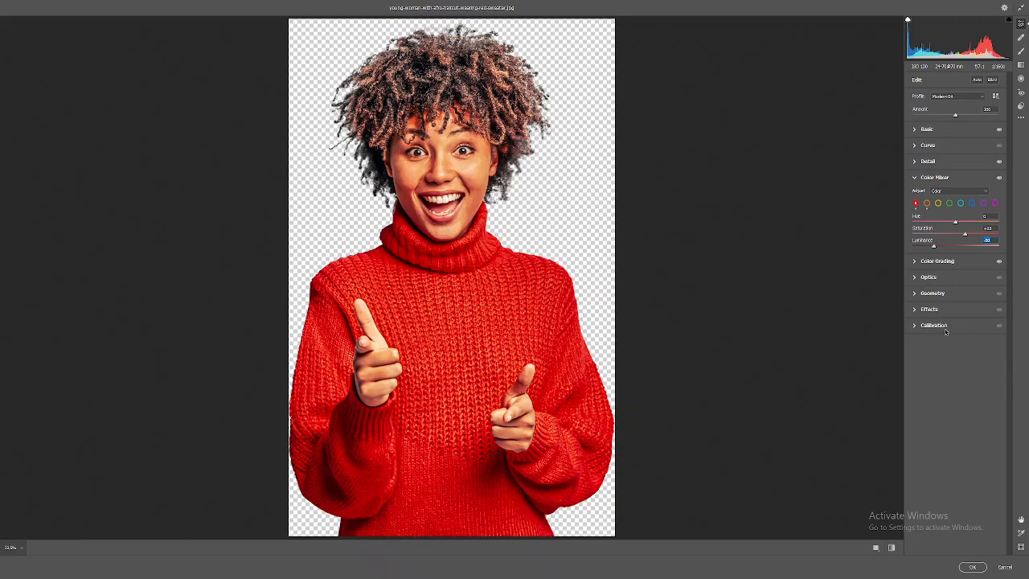
click(932, 178)
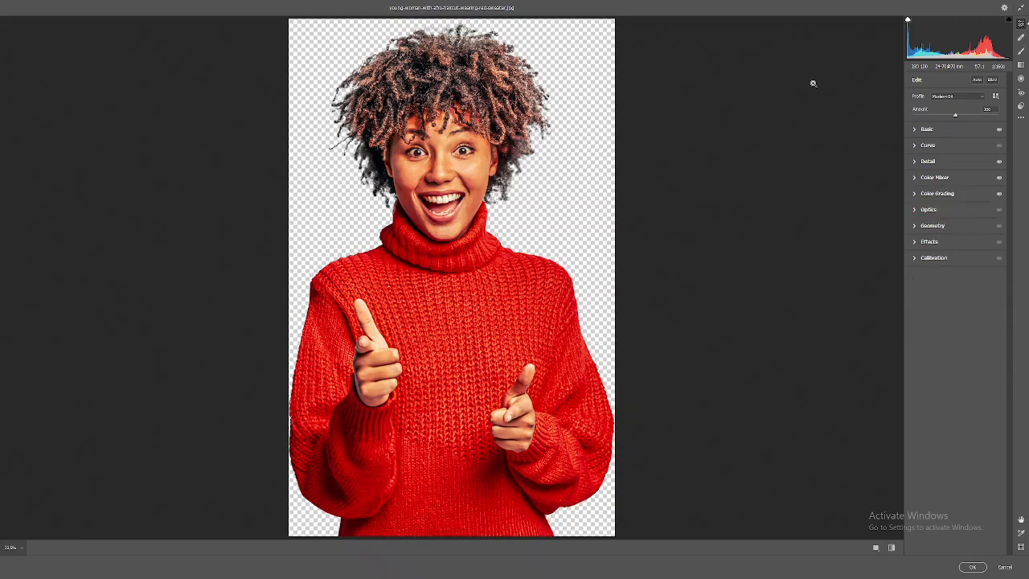
Toggle the before and after preview repeatedly to compare the original photo with the edits.
drag(442, 146, 578, 264)
key(ctrl+0)
click(894, 549)
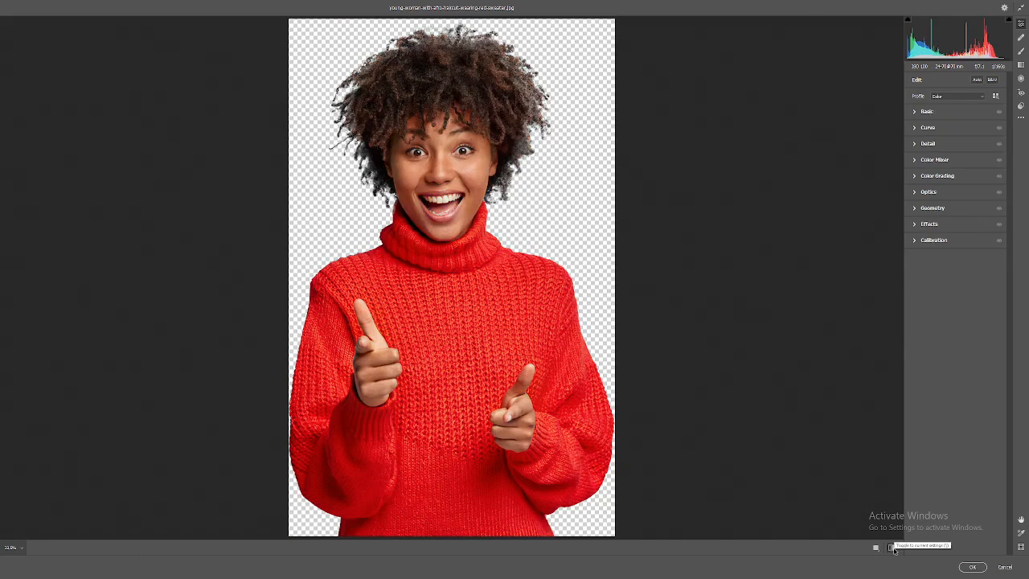
click(893, 550)
click(894, 549)
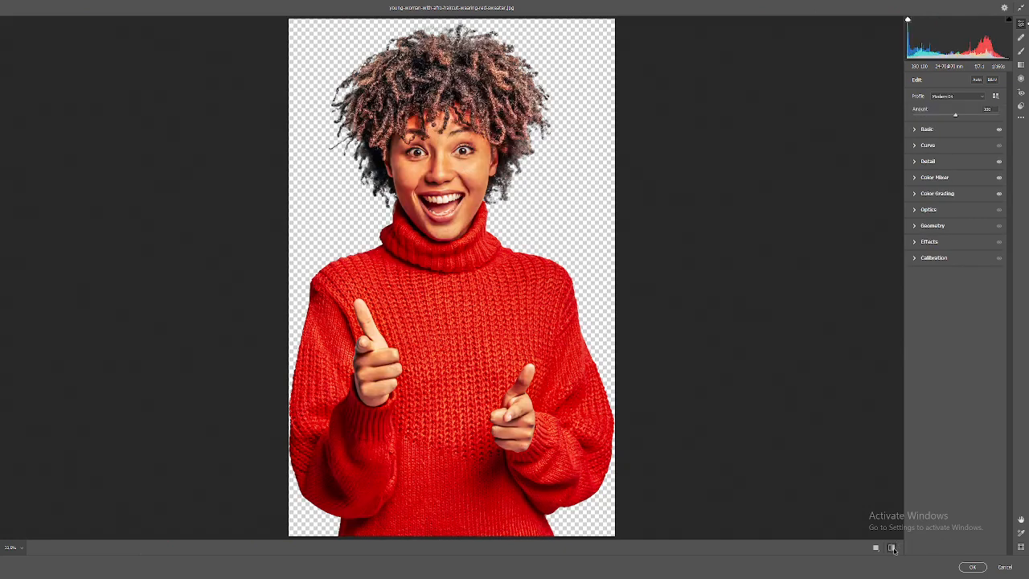
click(893, 550)
click(894, 549)
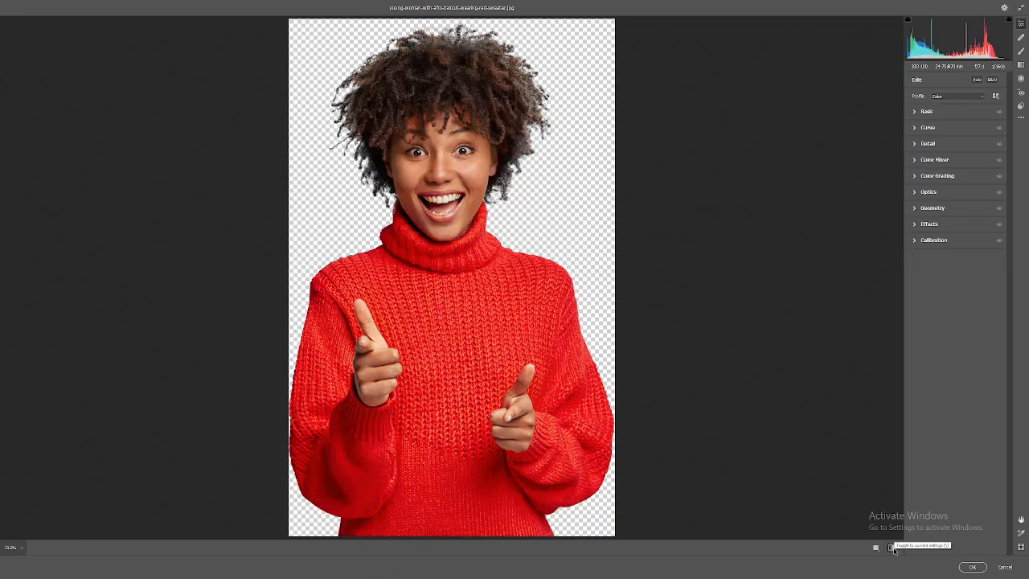
click(894, 550)
click(894, 549)
click(893, 550)
click(894, 549)
click(893, 549)
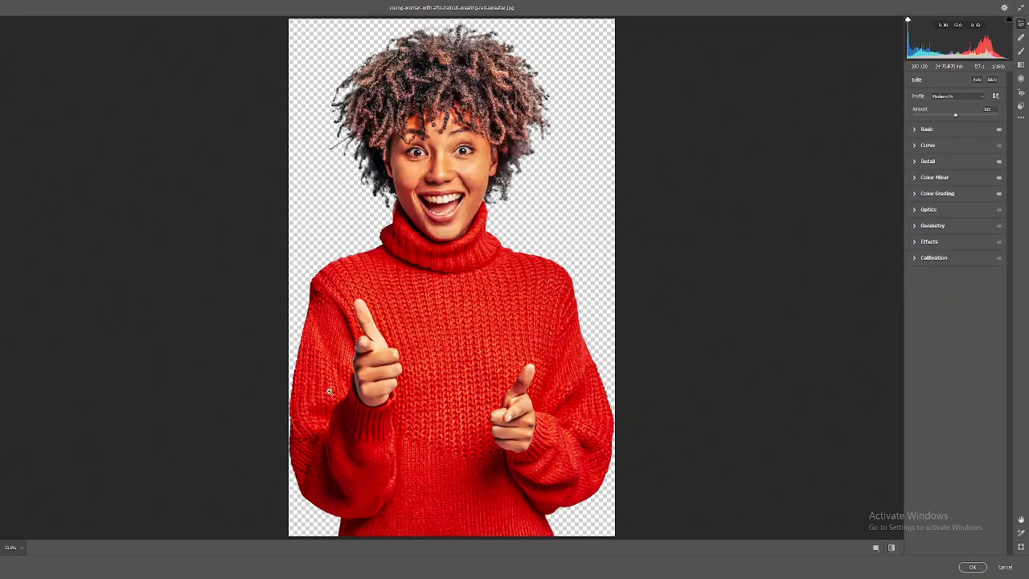
Zoom in to inspect the sweater texture and the face closely, returning to the full view.
drag(331, 391, 397, 429)
click(396, 429)
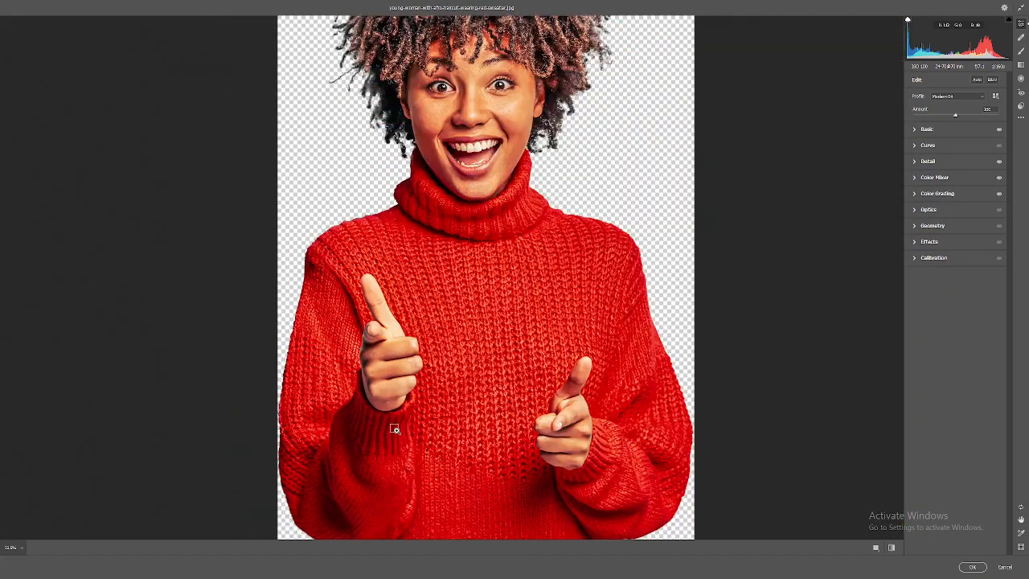
click(433, 317)
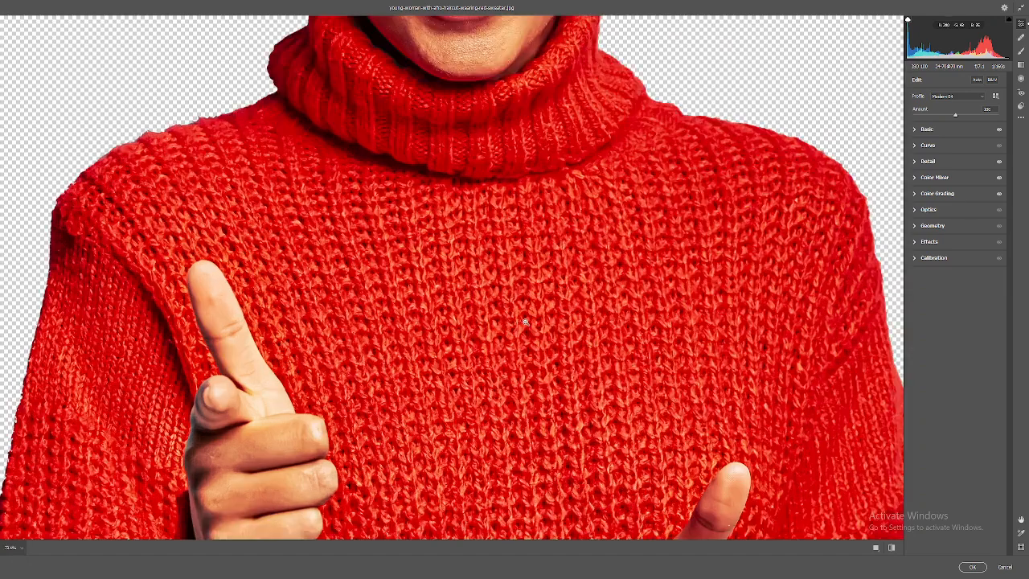
click(523, 331)
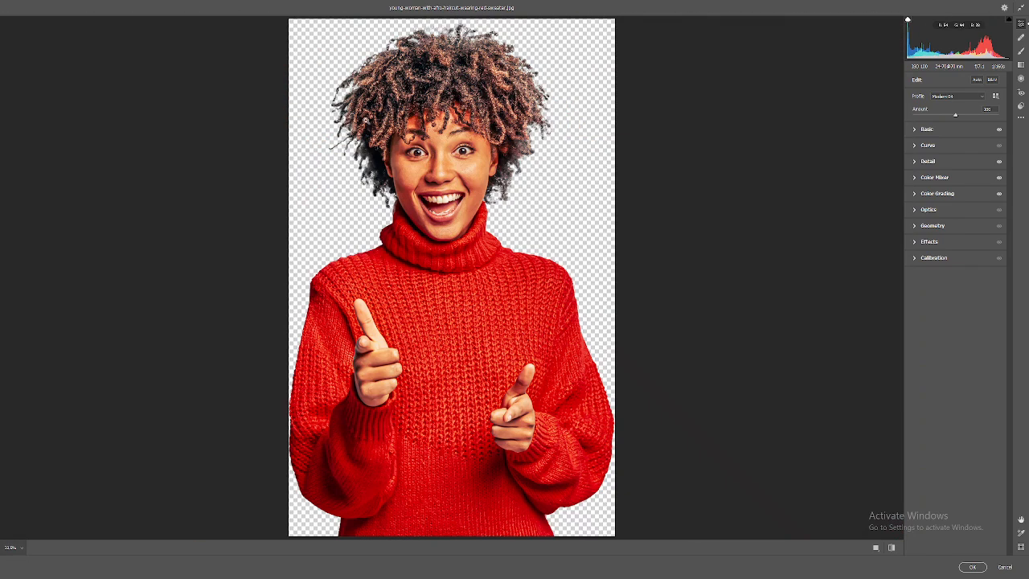
drag(366, 122, 464, 235)
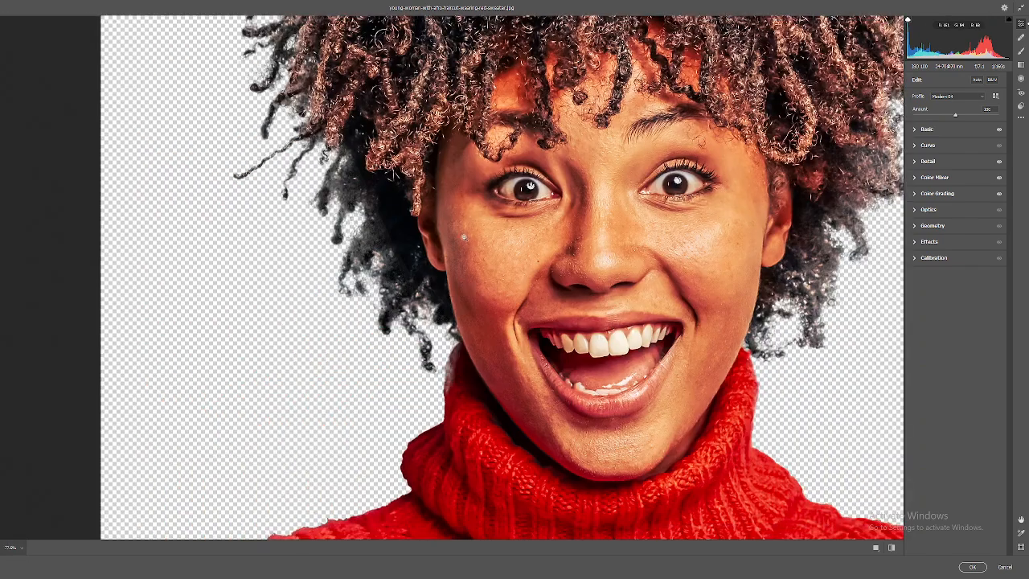
drag(586, 183, 492, 306)
click(493, 309)
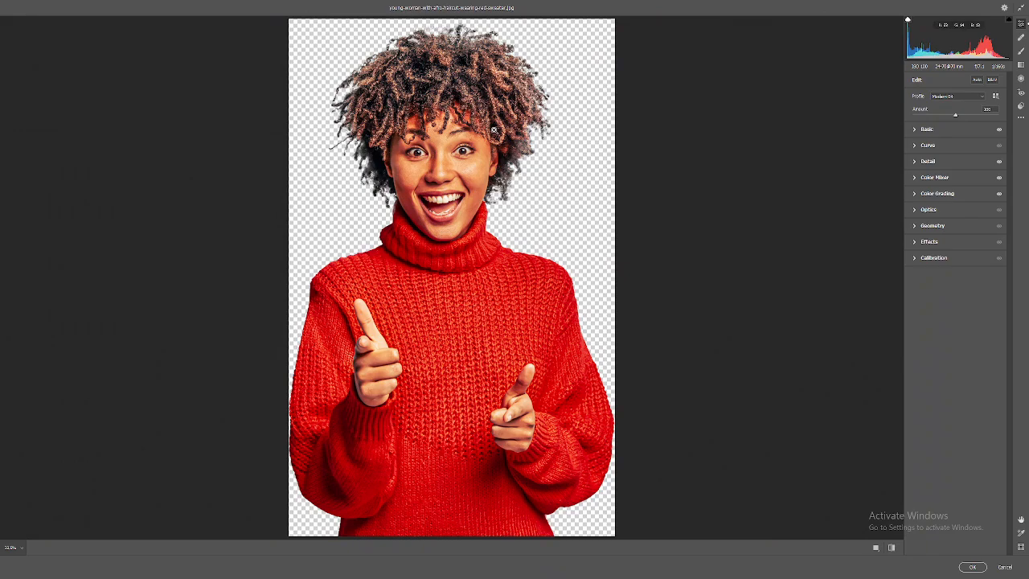
Apply the Camera Raw Filter and inspect the face up close in the document.
click(972, 566)
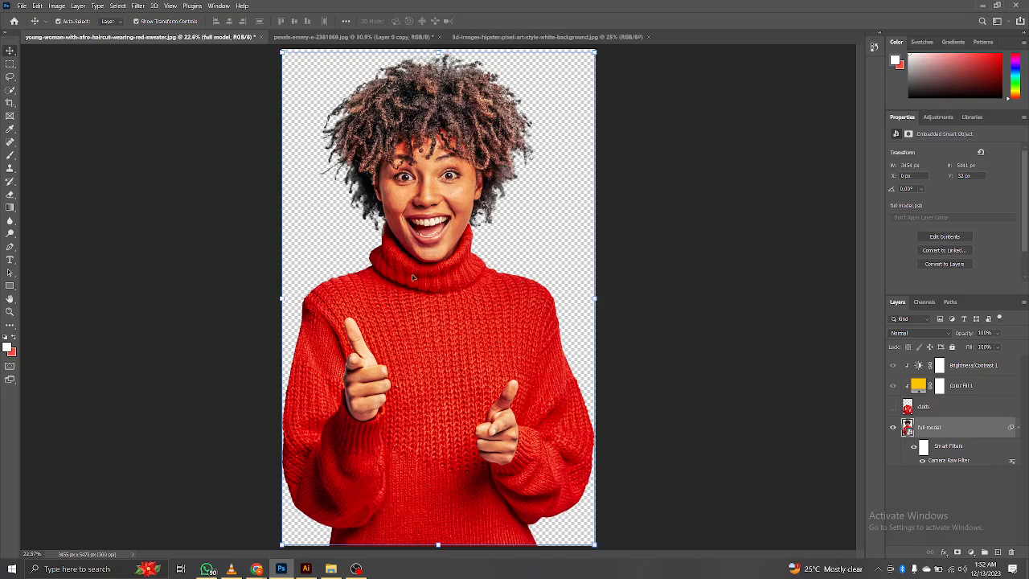
key(z)
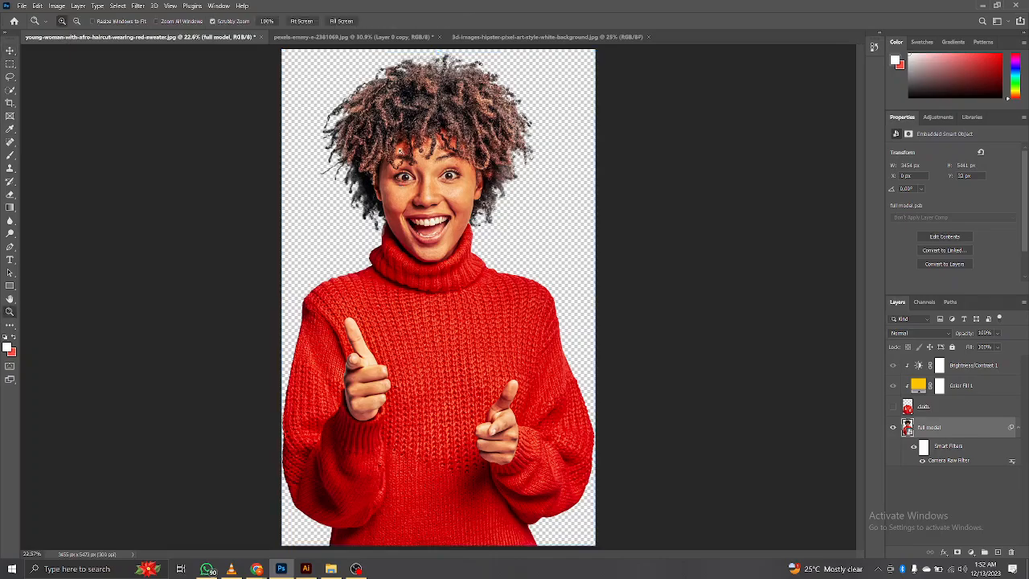
drag(399, 148, 443, 192)
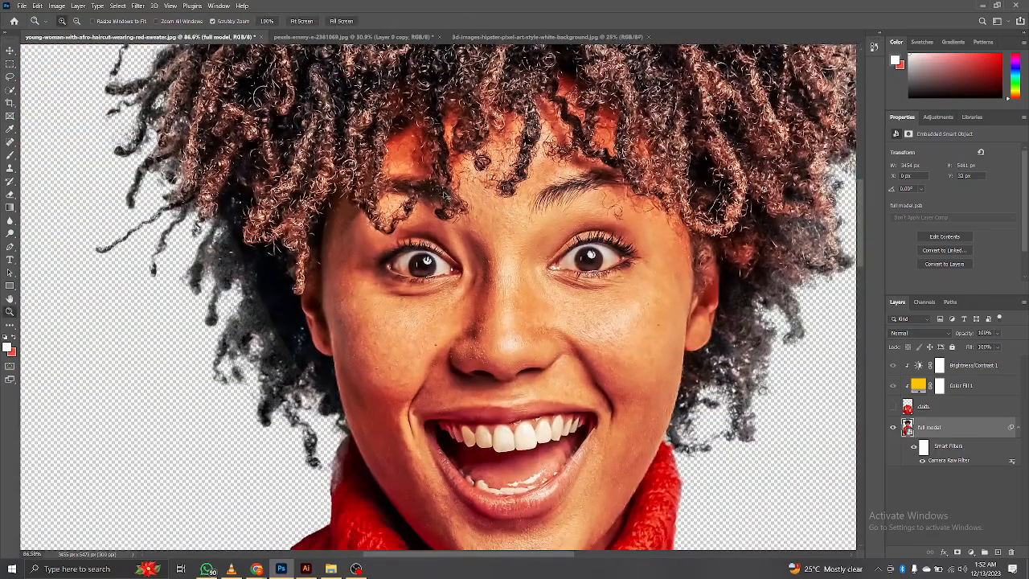
key(ctrl+0)
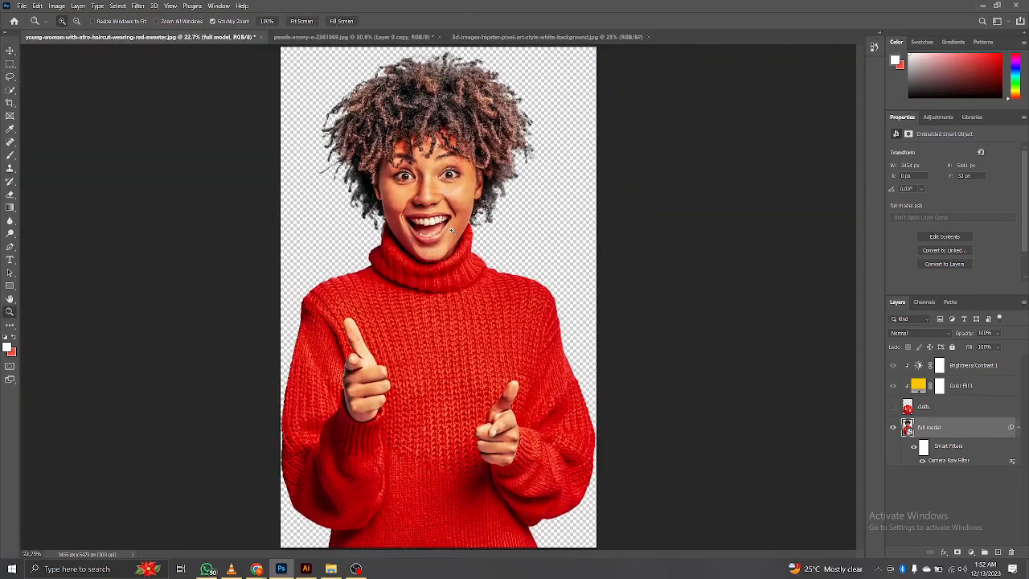